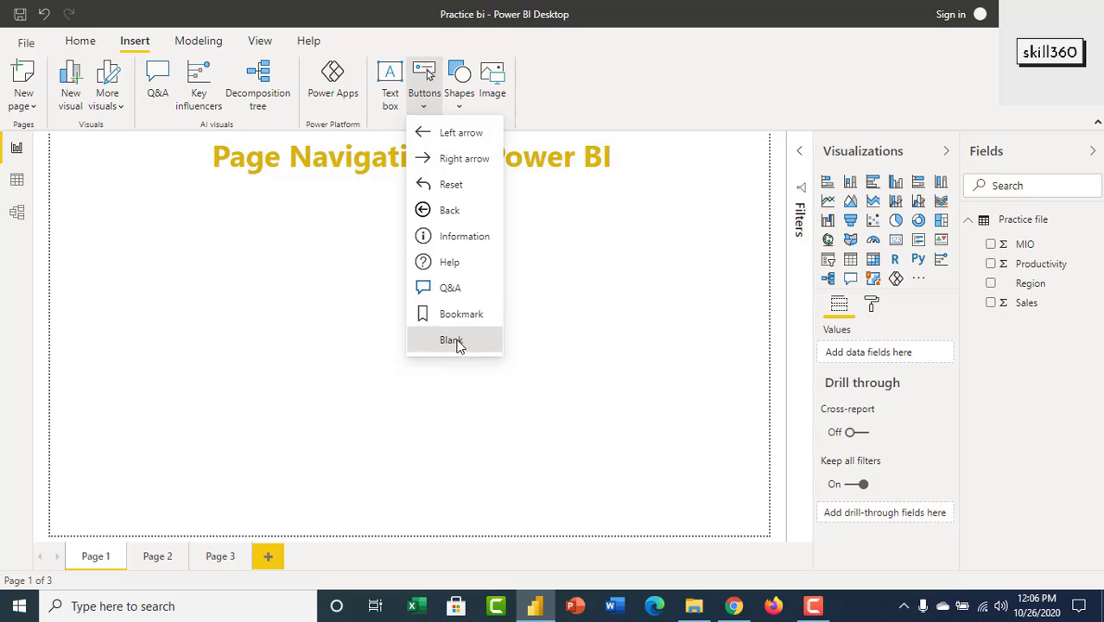
# Insert a blank button on Page 1, place it below the title near the page's left edge, and label it P-2
pyautogui.click(458, 343)
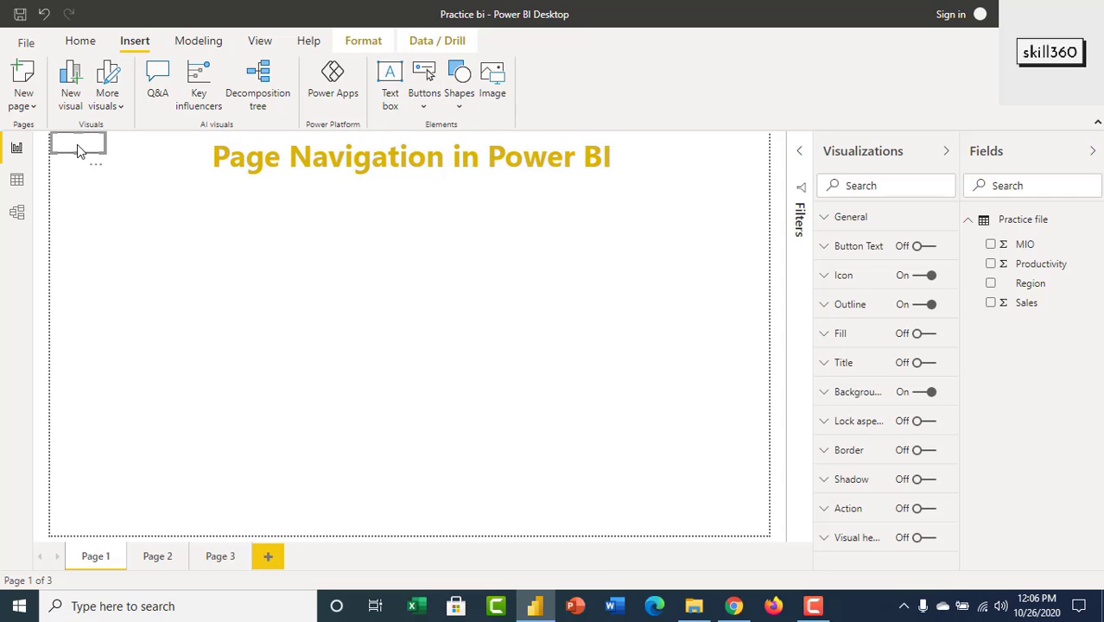
pyautogui.moveTo(77, 146); pyautogui.dragTo(115, 248)
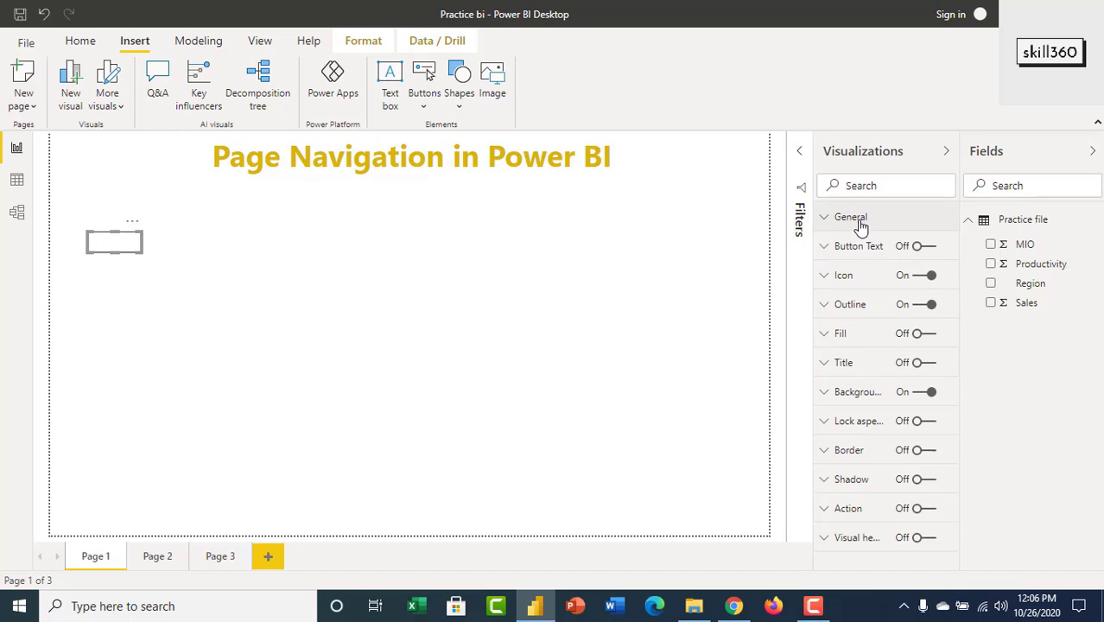
pyautogui.click(914, 247)
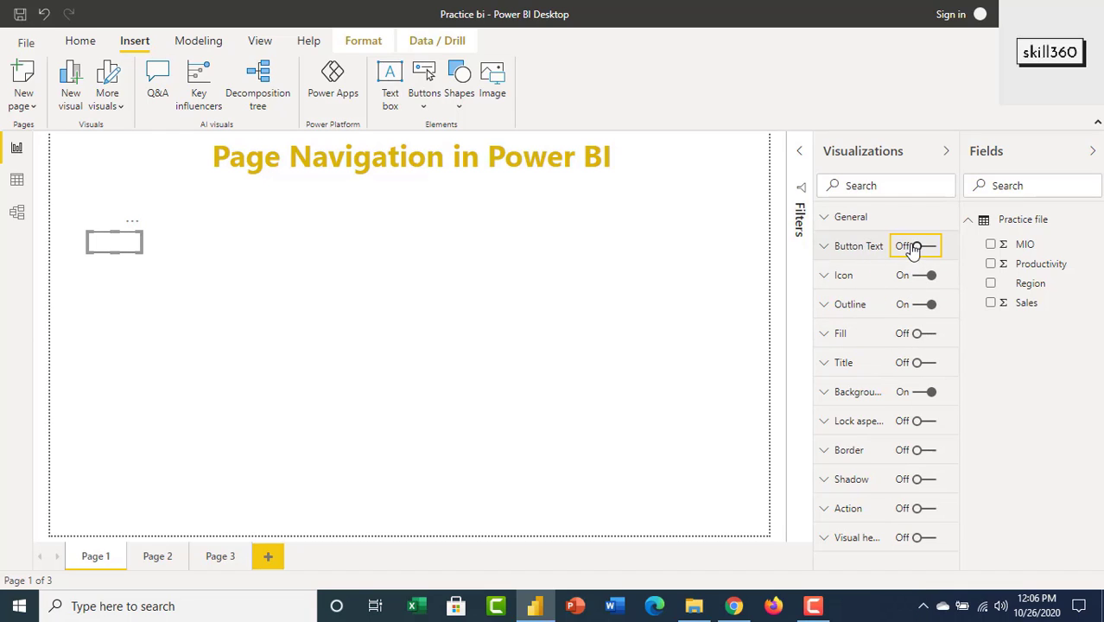
pyautogui.click(826, 247)
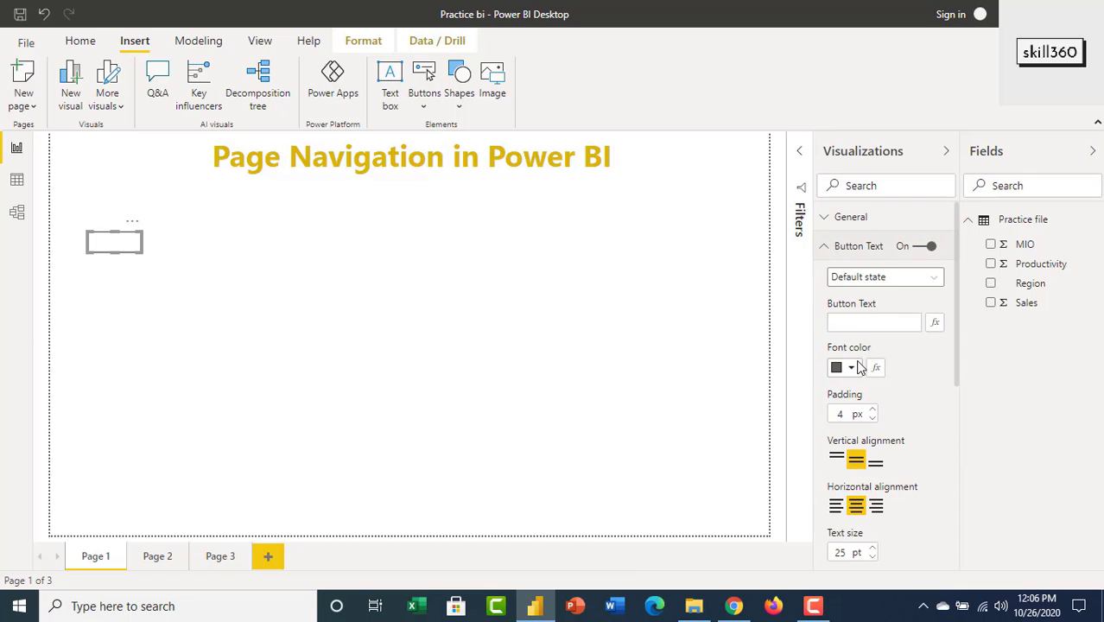
pyautogui.click(847, 326)
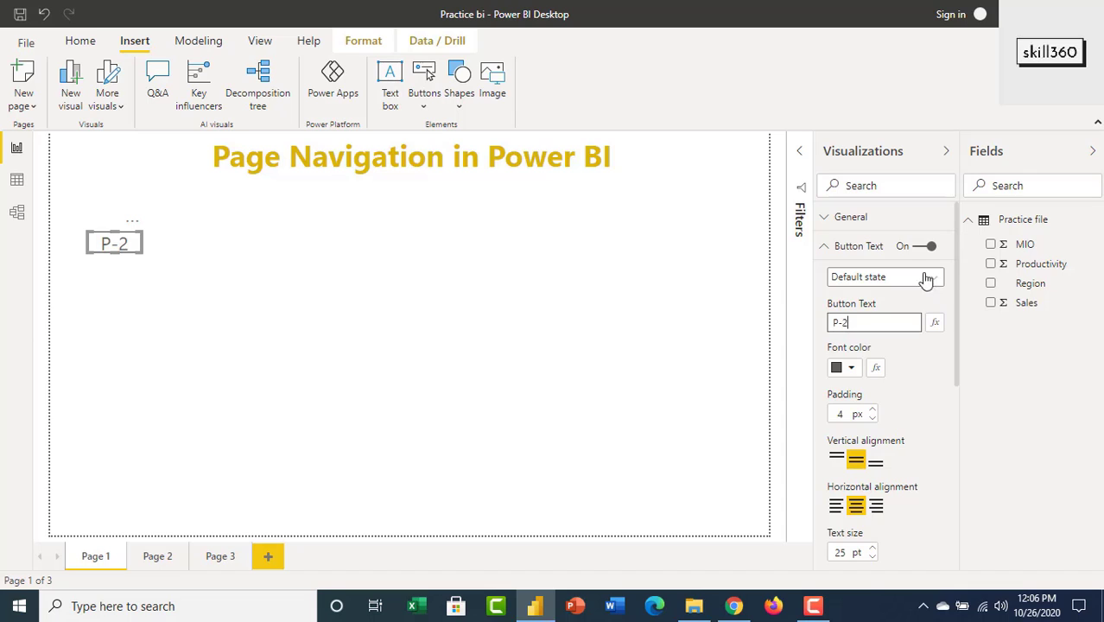
# Format the P-2 button with a white font color and a black background
pyautogui.click(853, 367)
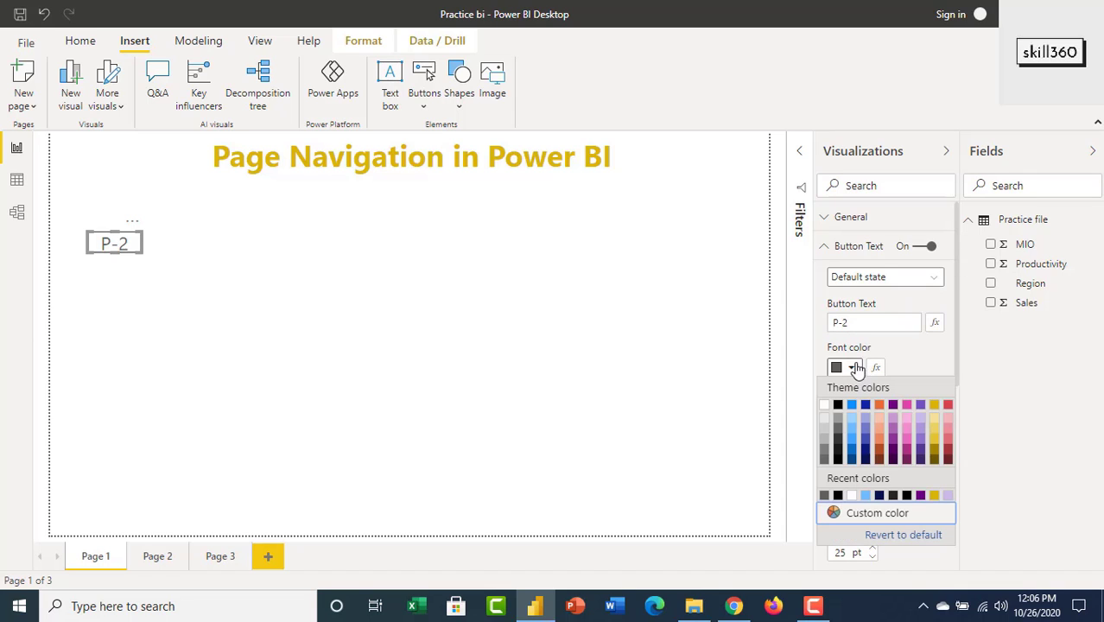
pyautogui.click(825, 406)
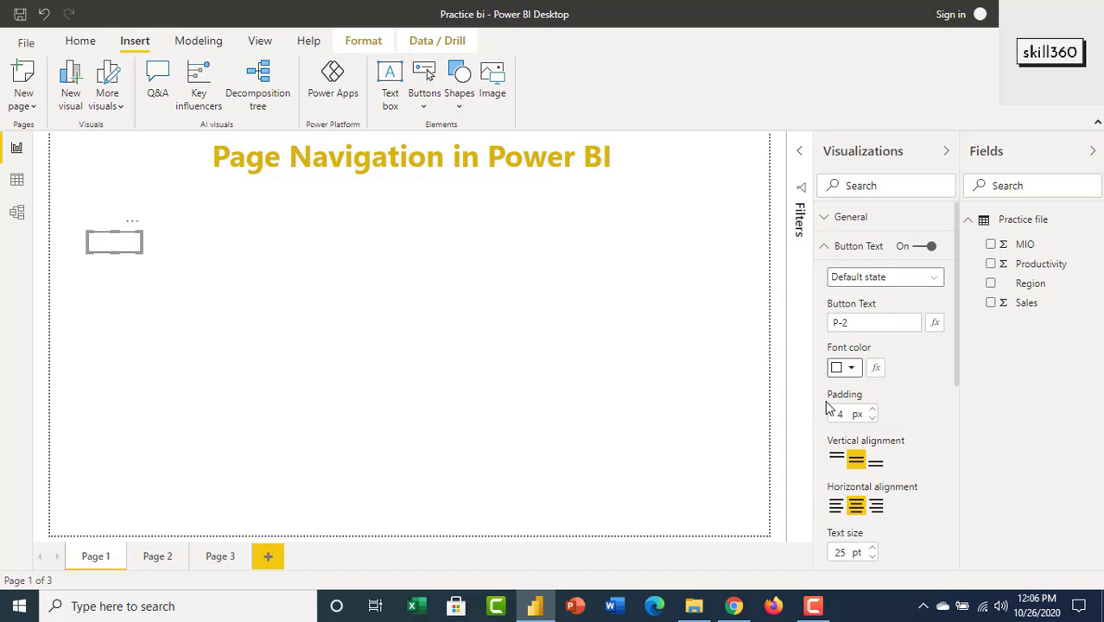
pyautogui.scroll(-3, 856, 423)
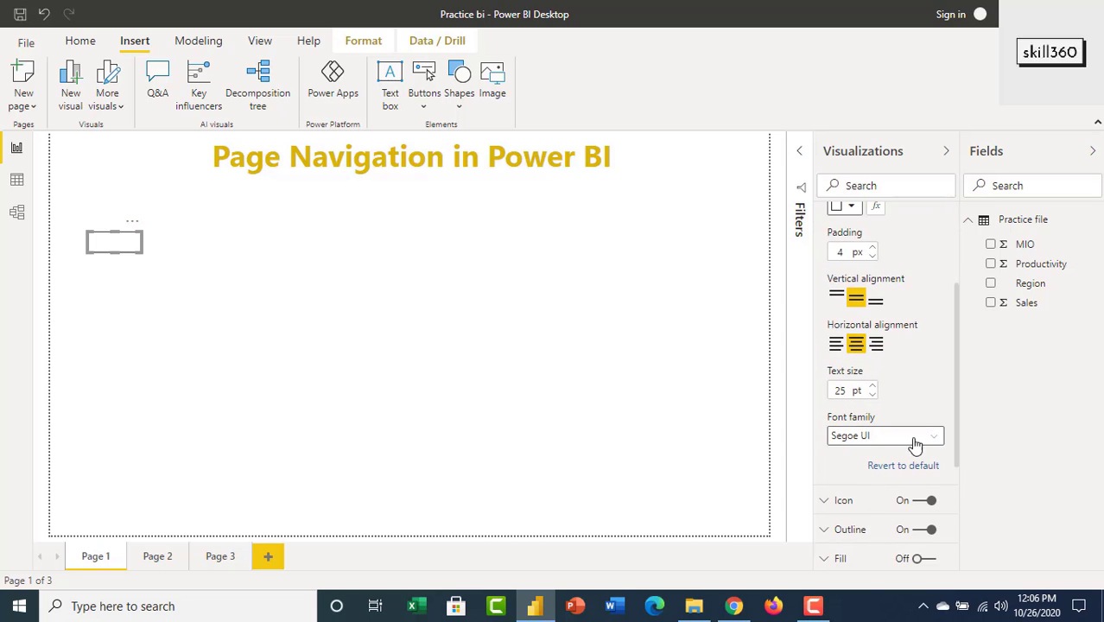
pyautogui.scroll(-3, 874, 444)
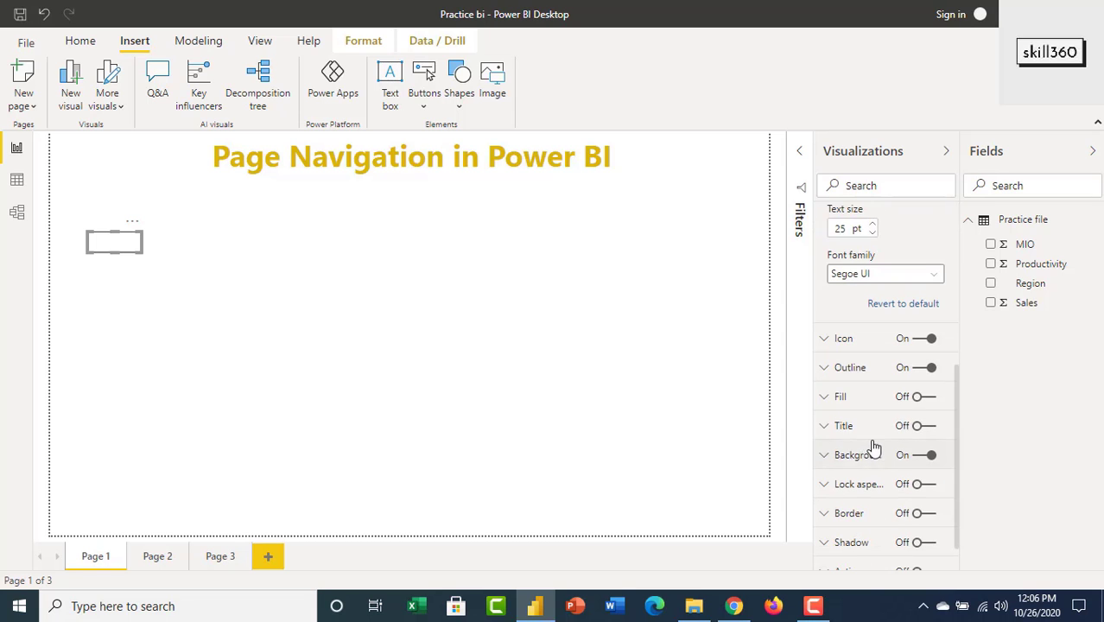
pyautogui.click(825, 456)
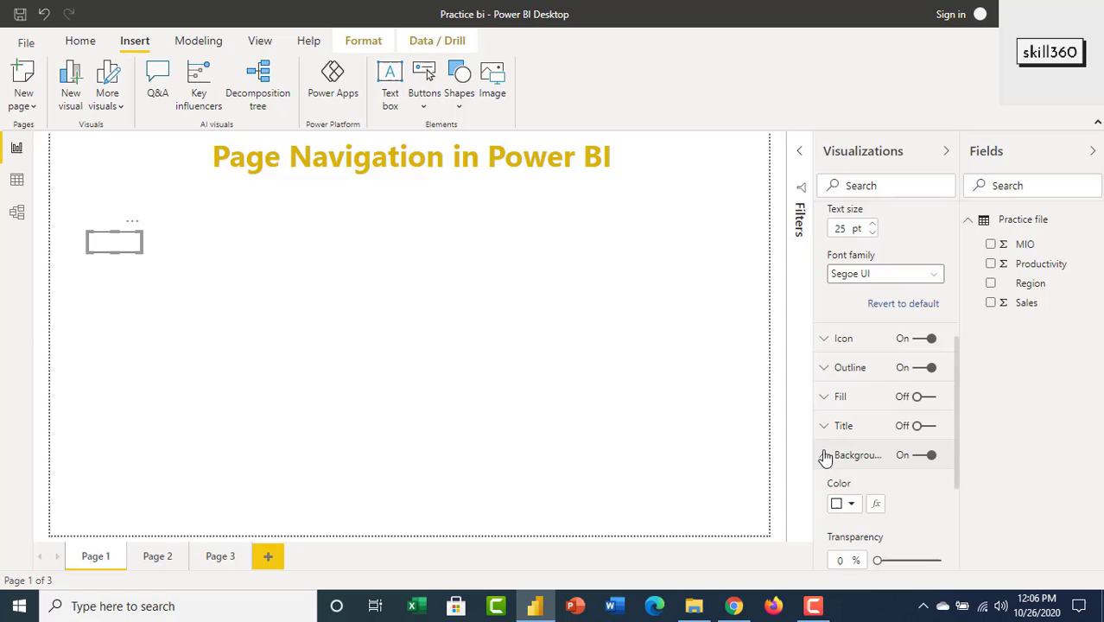
pyautogui.click(852, 506)
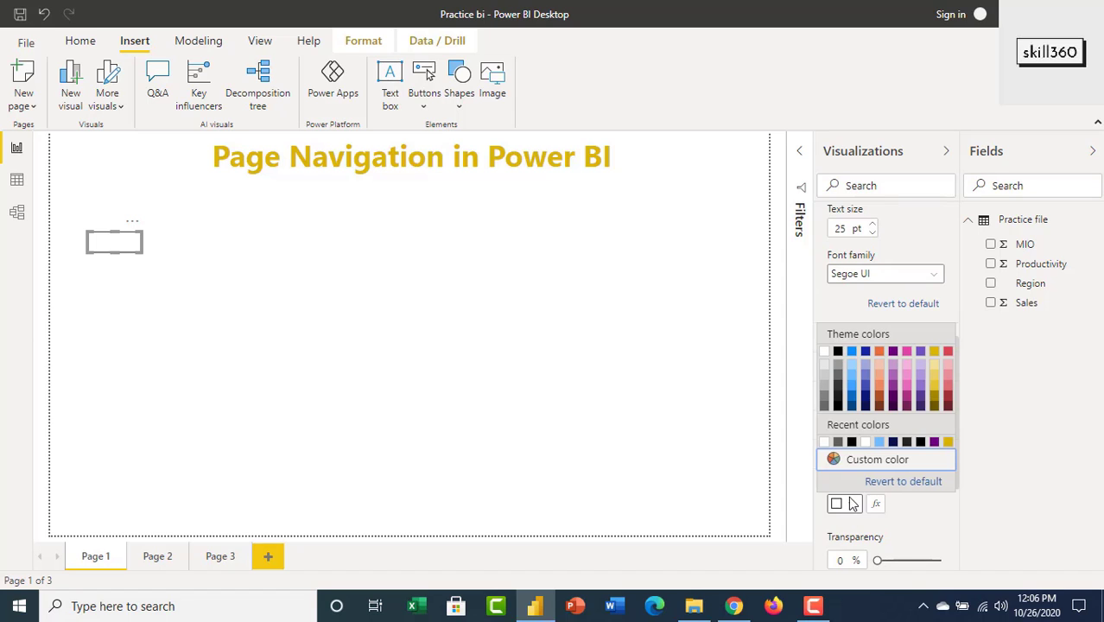
pyautogui.click(837, 353)
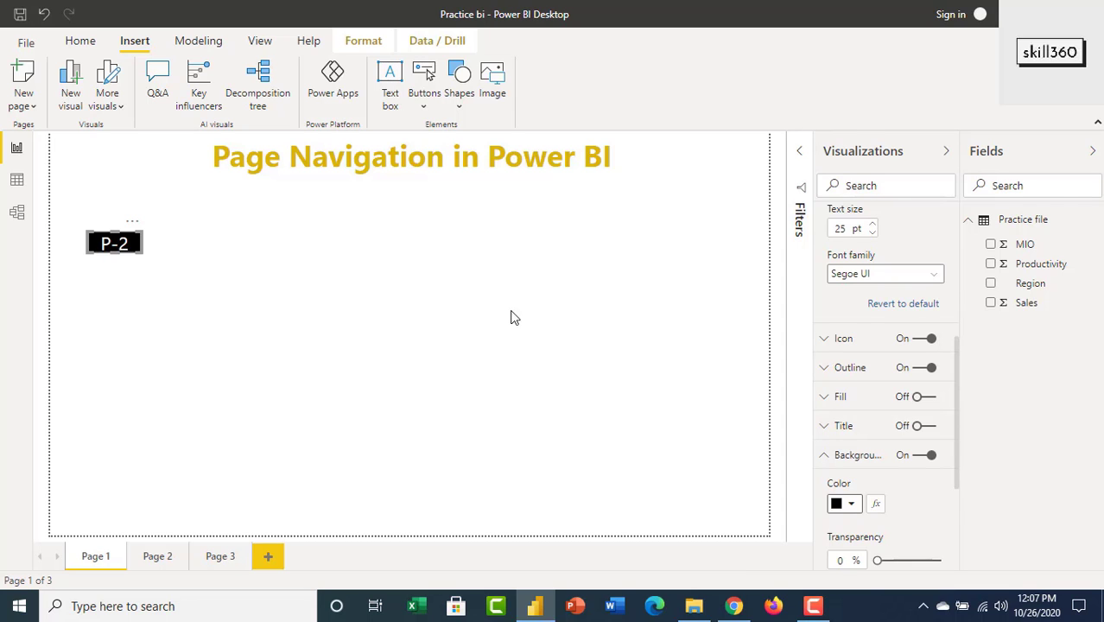
# Duplicate the P-2 button and place the same-sized copy to its right in the same row
pyautogui.click(251, 288)
pyautogui.moveTo(199, 220); pyautogui.dragTo(49, 311)
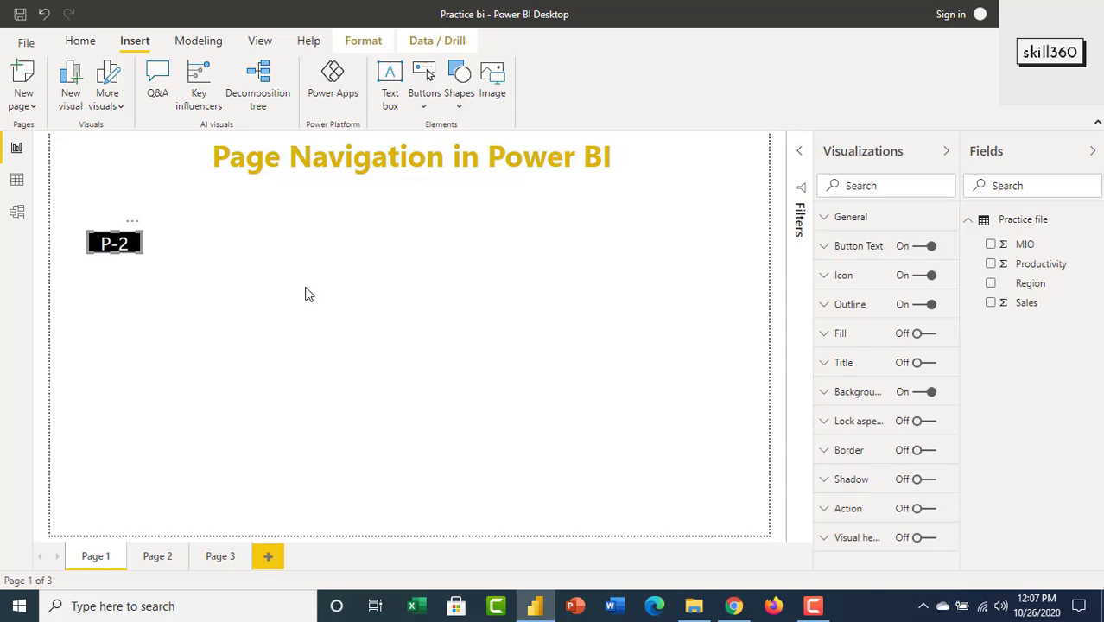
pyautogui.click(309, 278)
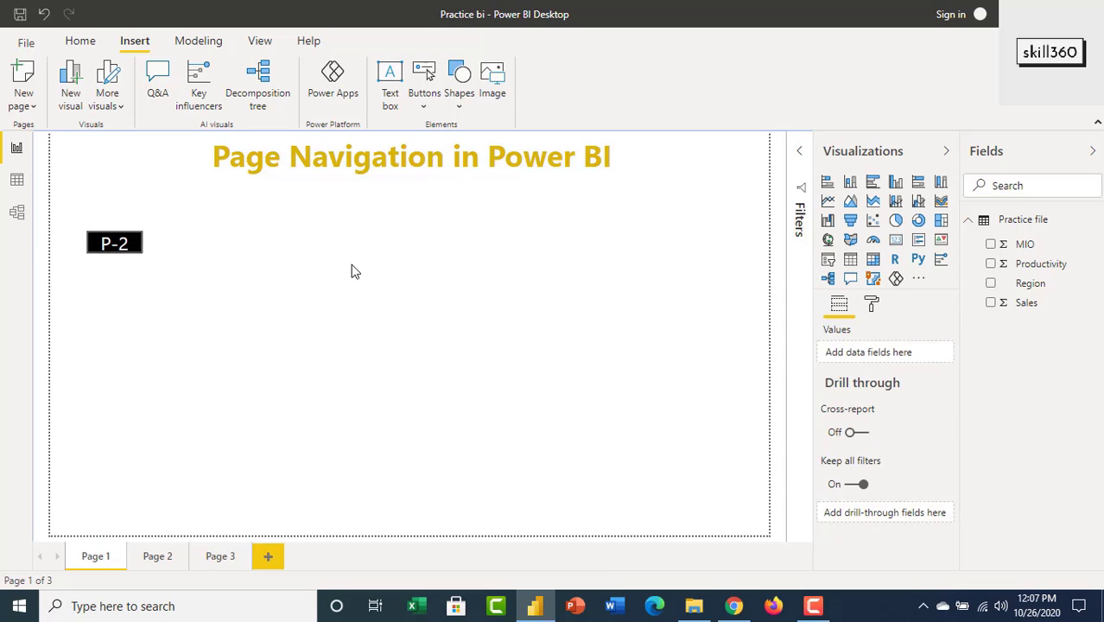
pyautogui.hotkey('ctrl', 'v')
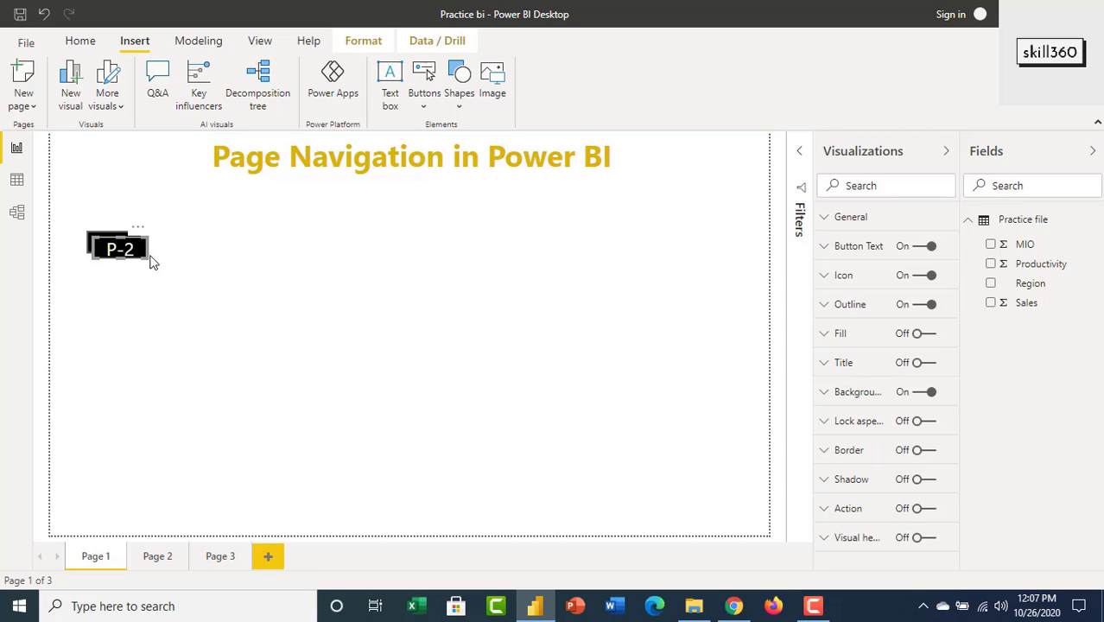
pyautogui.moveTo(144, 250); pyautogui.dragTo(266, 249)
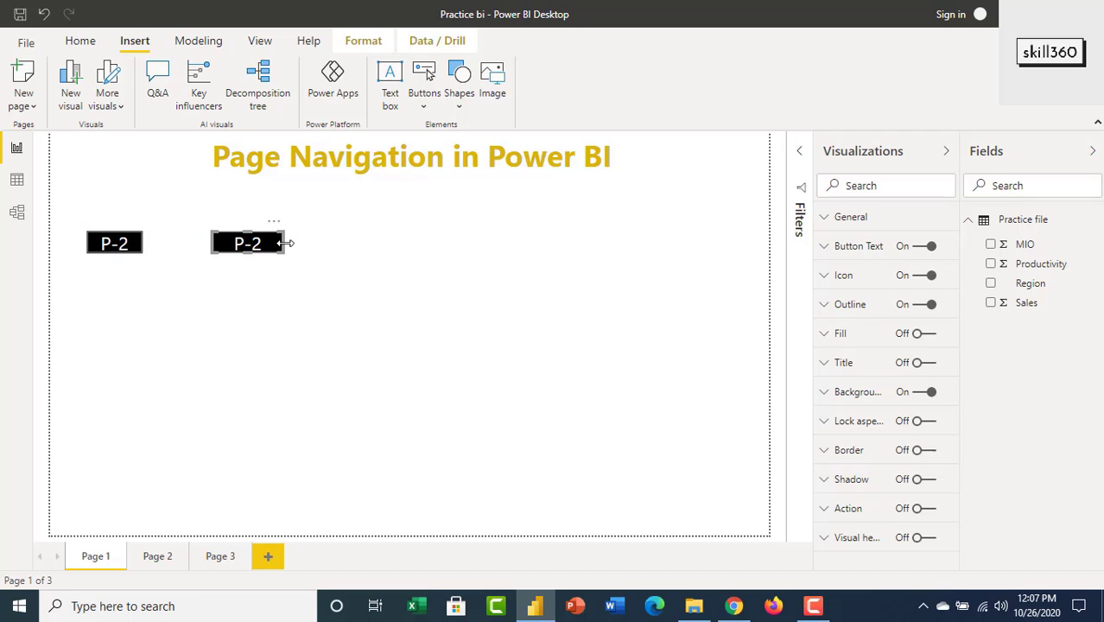
pyautogui.moveTo(285, 244)
pyautogui.mouseDown()
pyautogui.moveTo(257, 245)
pyautogui.moveTo(268, 245)
pyautogui.mouseUp()
pyautogui.click(394, 313)
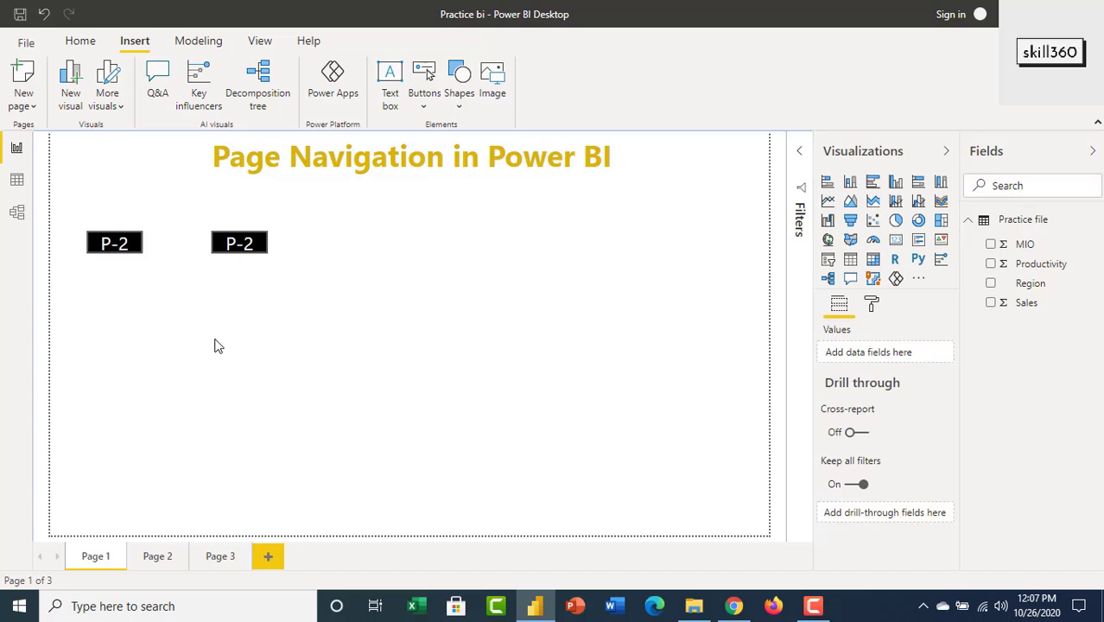
# Insert a Back button on Page 2 and place it in the upper left, just below title level
pyautogui.click(163, 556)
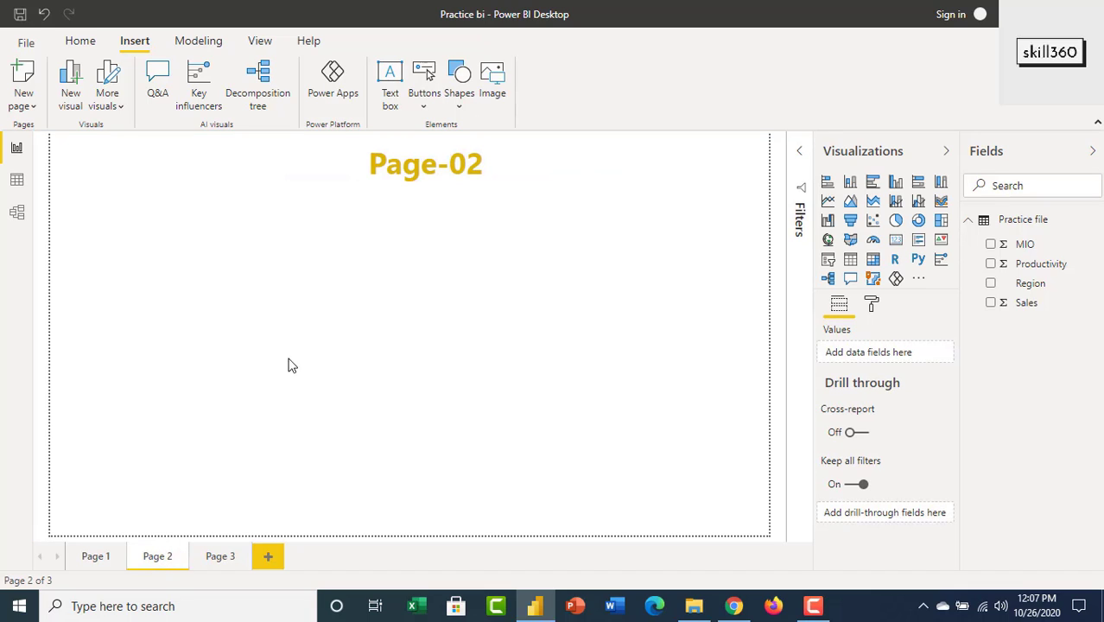
pyautogui.click(424, 76)
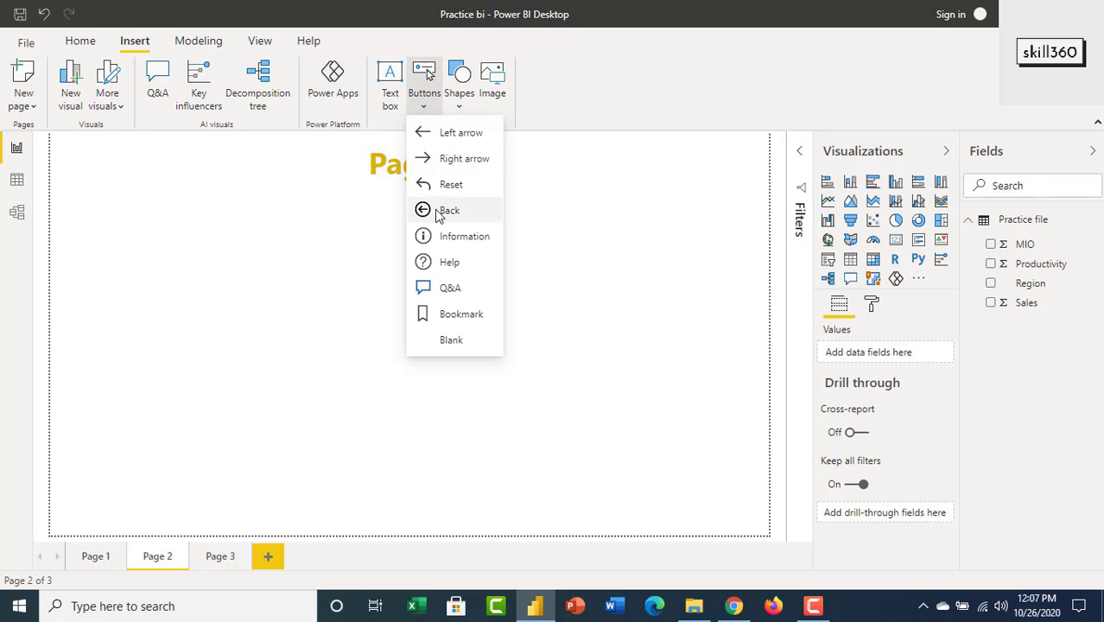
pyautogui.click(424, 212)
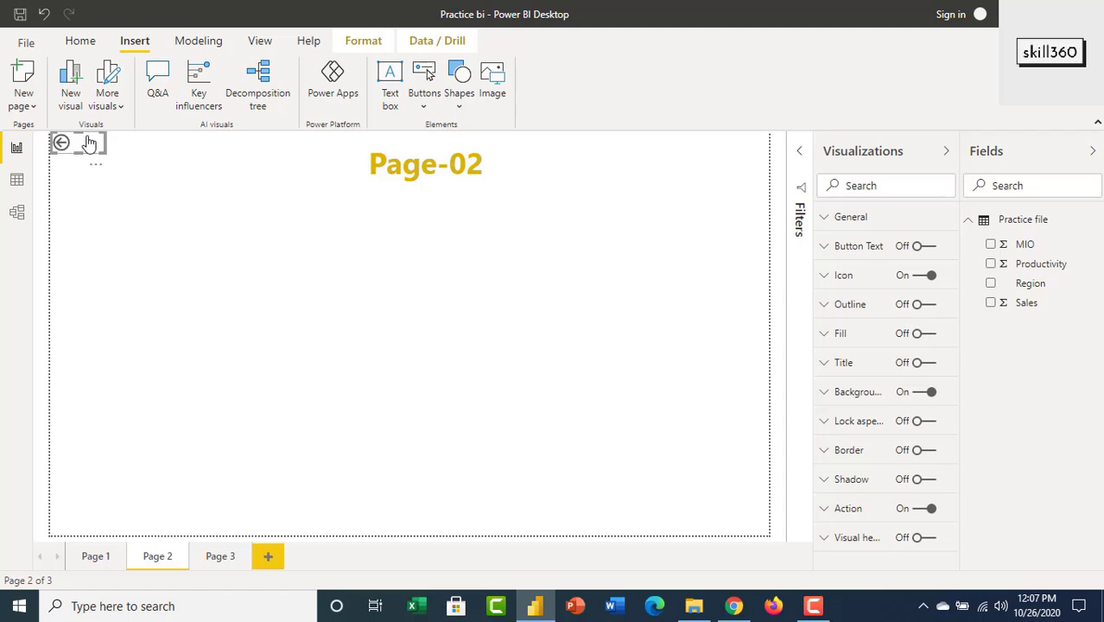
pyautogui.moveTo(89, 143); pyautogui.dragTo(98, 210)
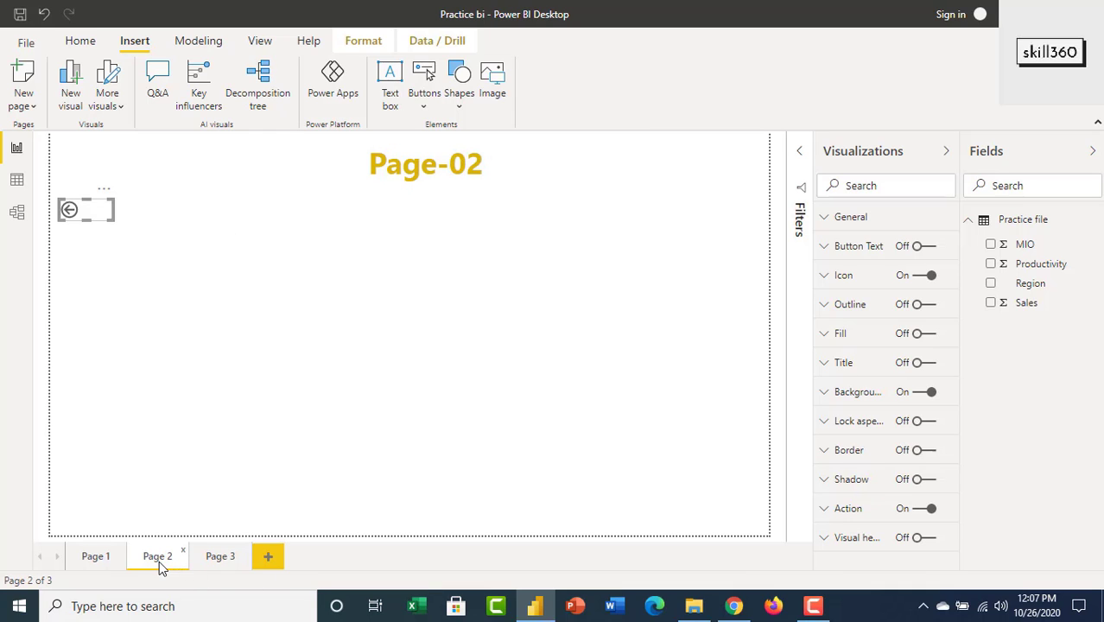
# Insert a Back button on Page 3 and place it in the upper left, just below title level
pyautogui.click(221, 558)
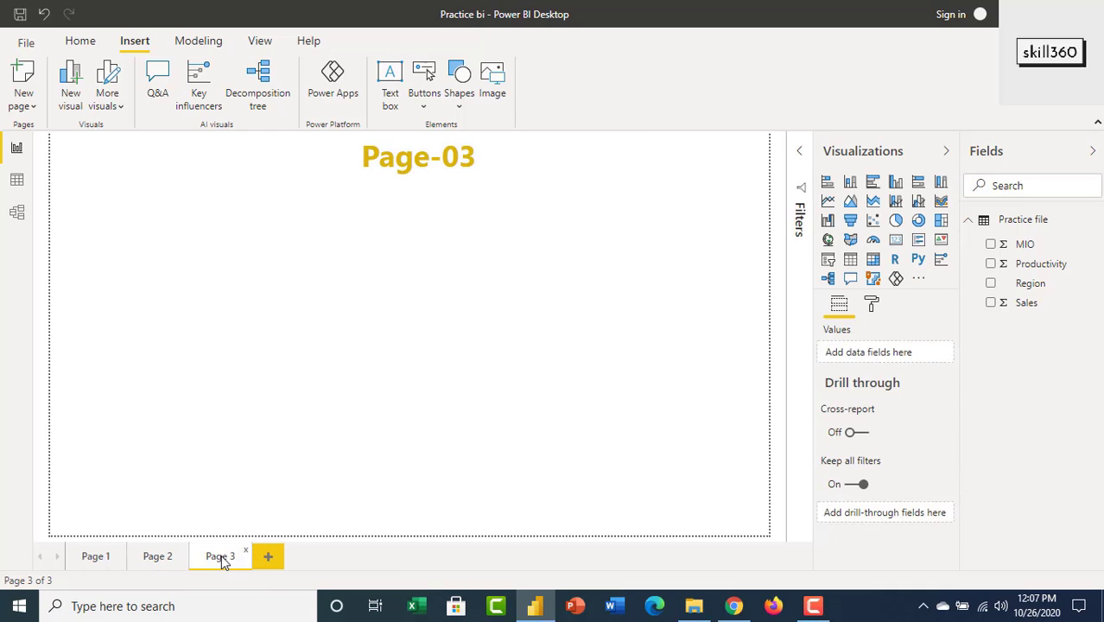
pyautogui.click(422, 91)
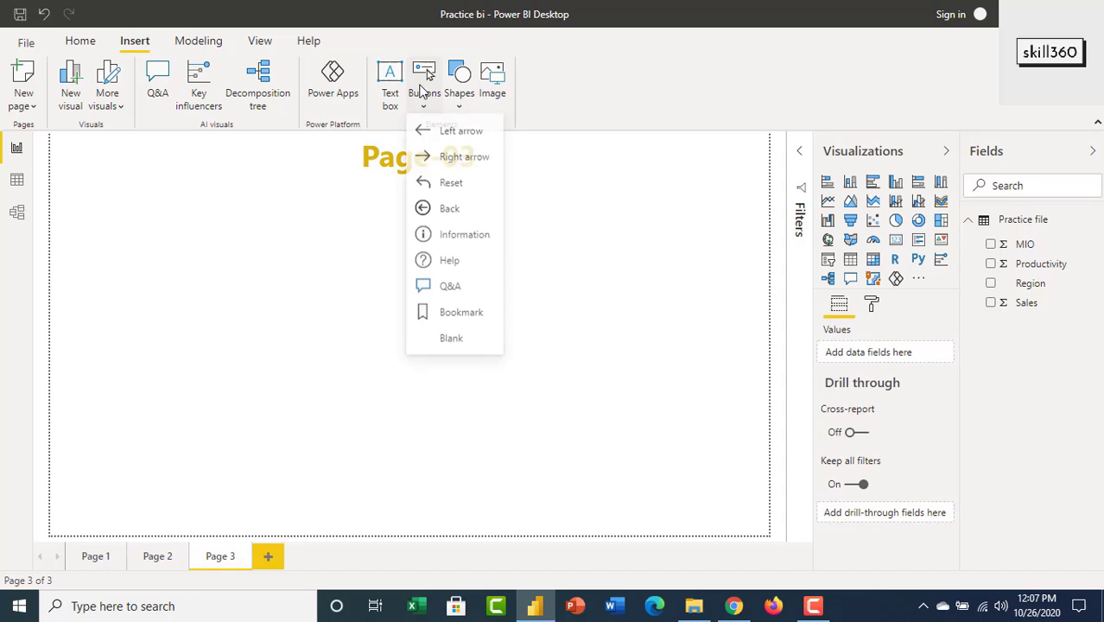
pyautogui.click(422, 212)
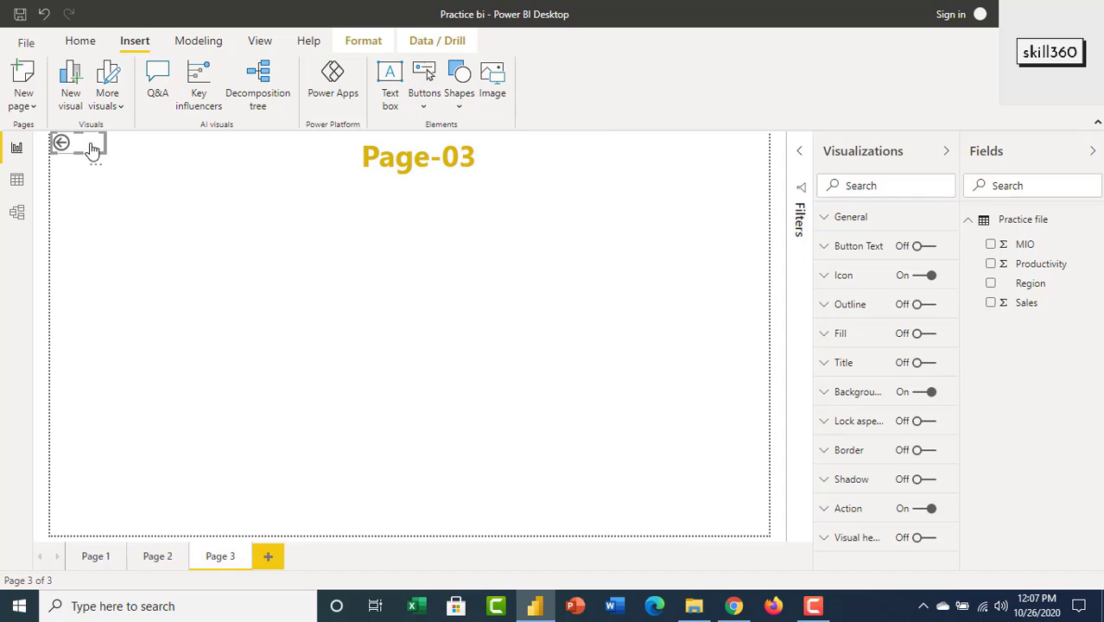
pyautogui.moveTo(100, 225); pyautogui.dragTo(104, 206)
pyautogui.click(451, 332)
# Turn on the action of the original P-2 button on Page 1 and set its type to Page navigation
pyautogui.click(99, 560)
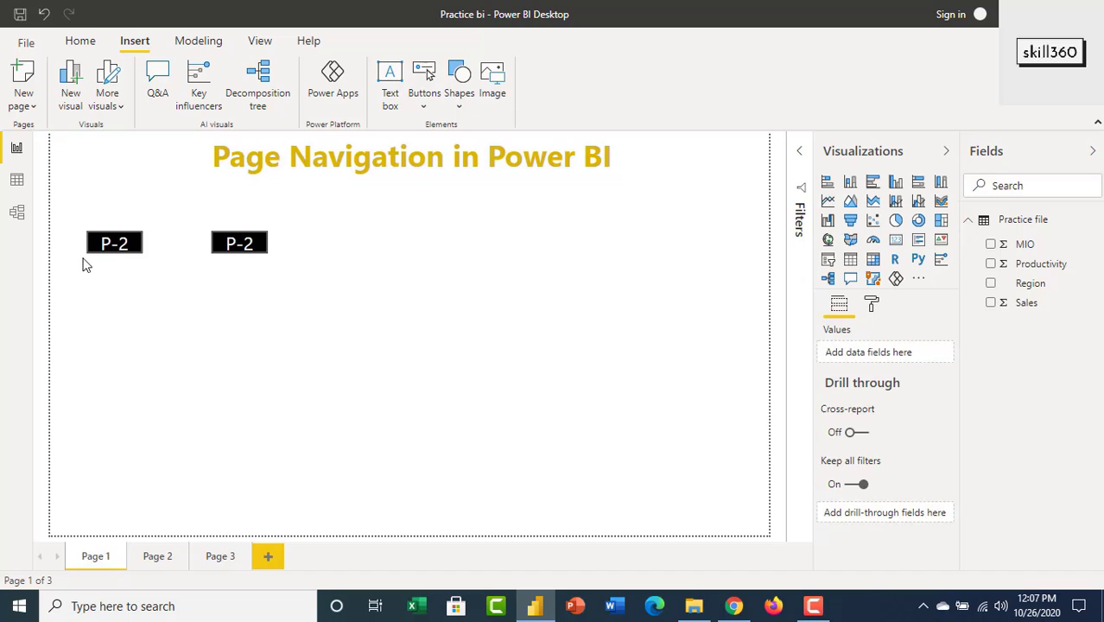
pyautogui.click(121, 245)
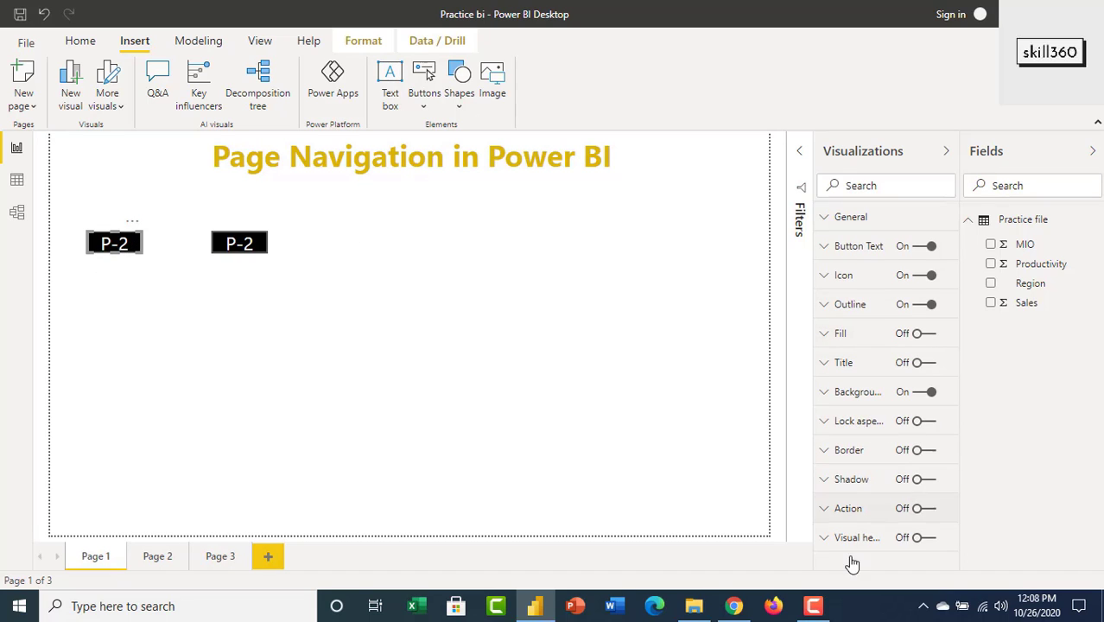
pyautogui.click(824, 510)
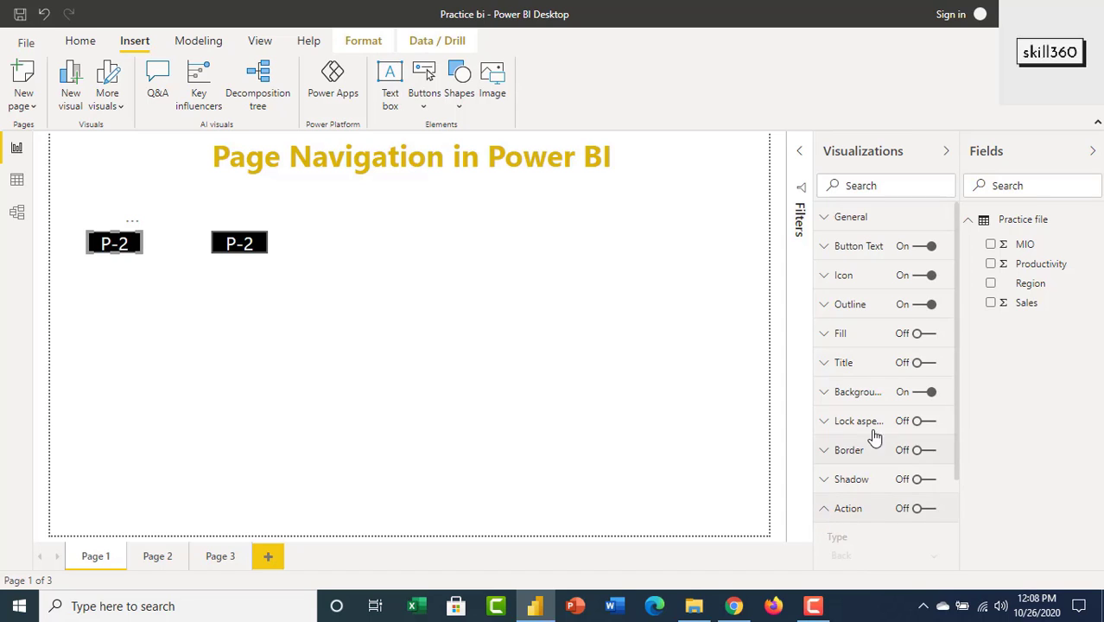
pyautogui.scroll(-3, 876, 442)
pyautogui.click(921, 390)
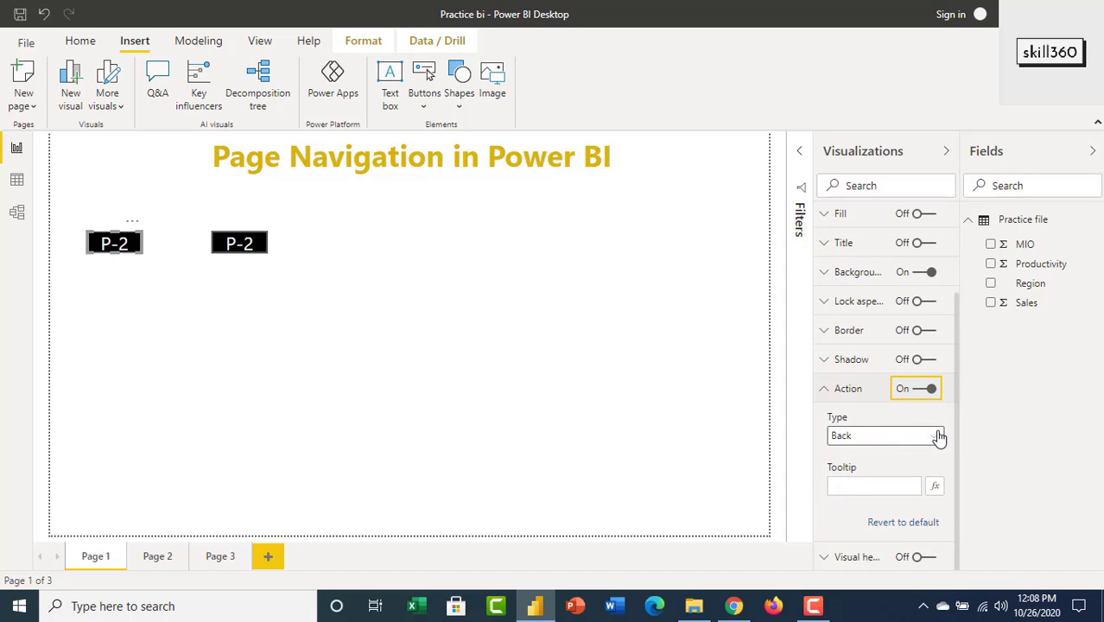
pyautogui.click(939, 437)
pyautogui.click(868, 511)
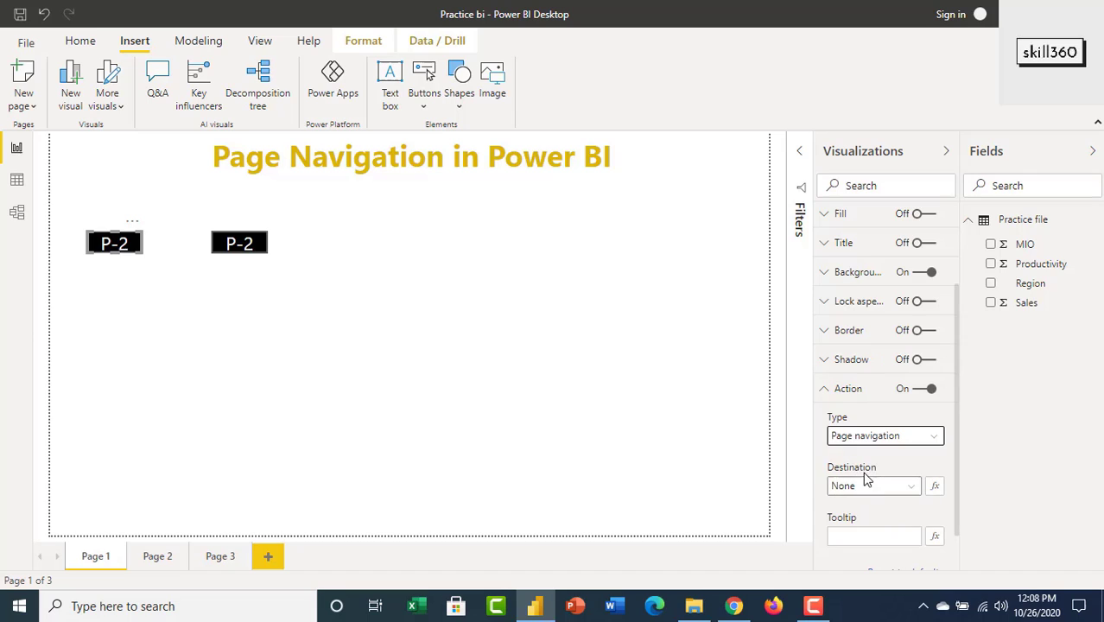
# Set the button's navigation destination to Page 2 and its tooltip to Page-2
pyautogui.click(913, 486)
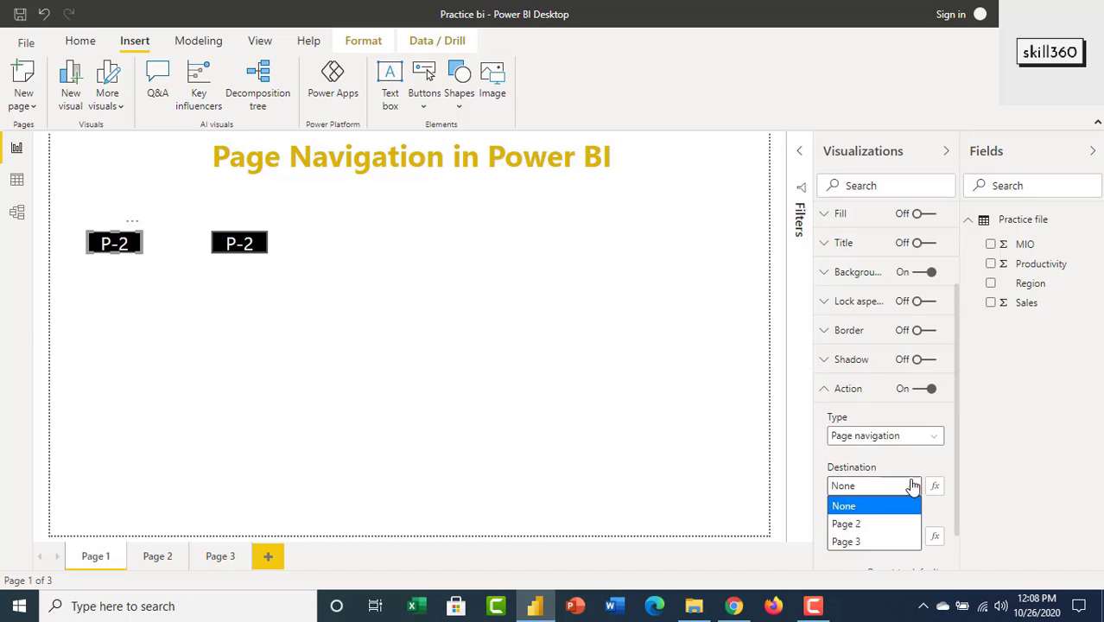
pyautogui.click(855, 525)
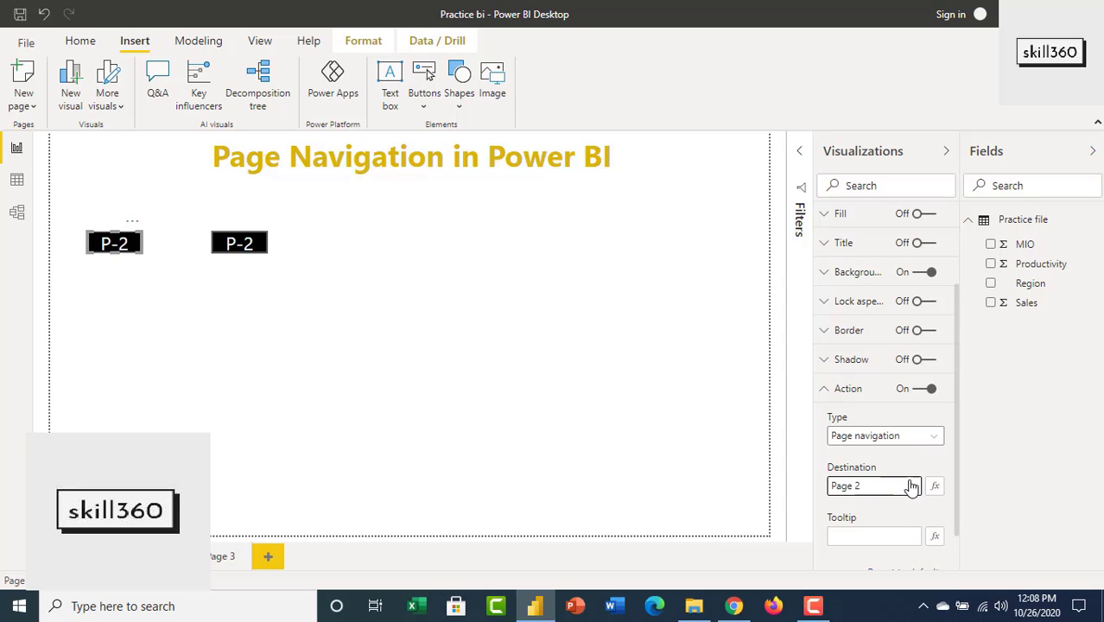
pyautogui.click(847, 538)
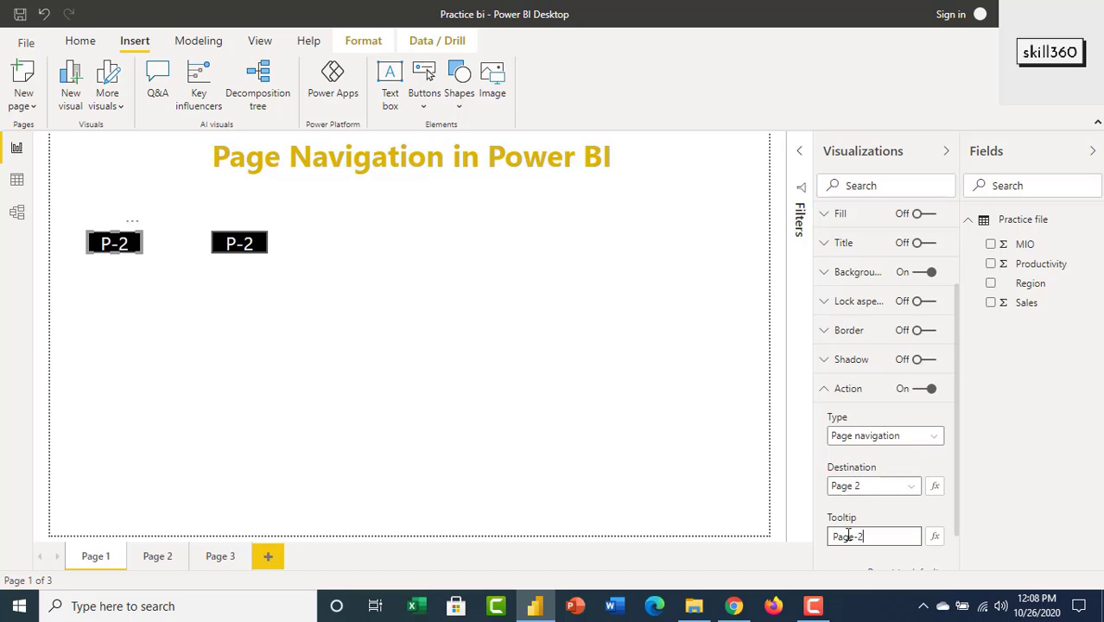
pyautogui.click(805, 332)
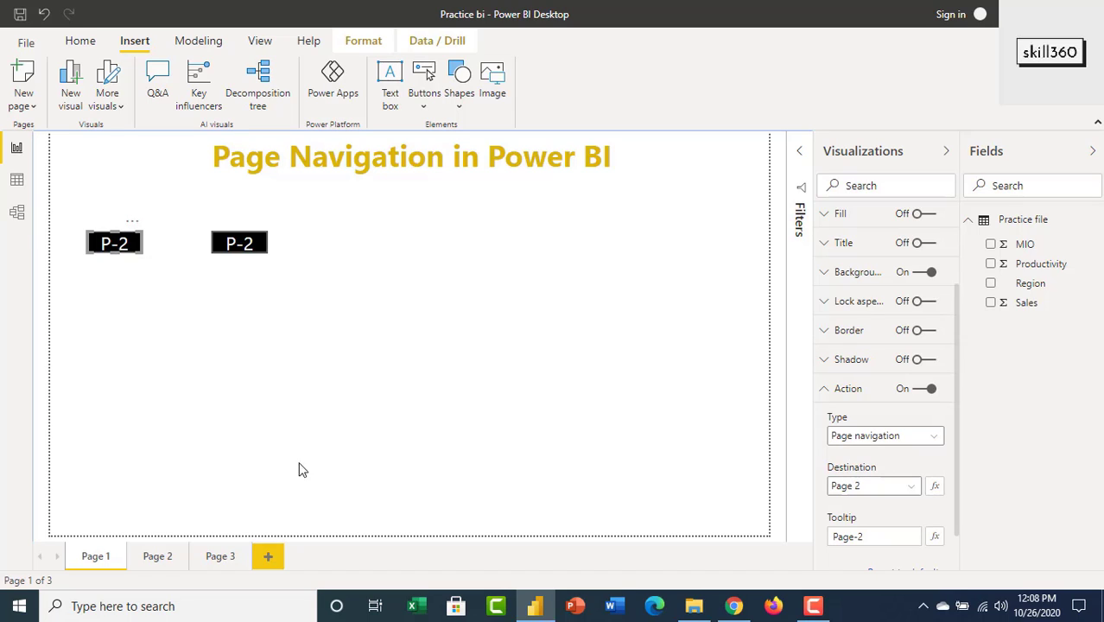
# Change the text of the second P-2 button on Page 1 to P-3
pyautogui.click(248, 247)
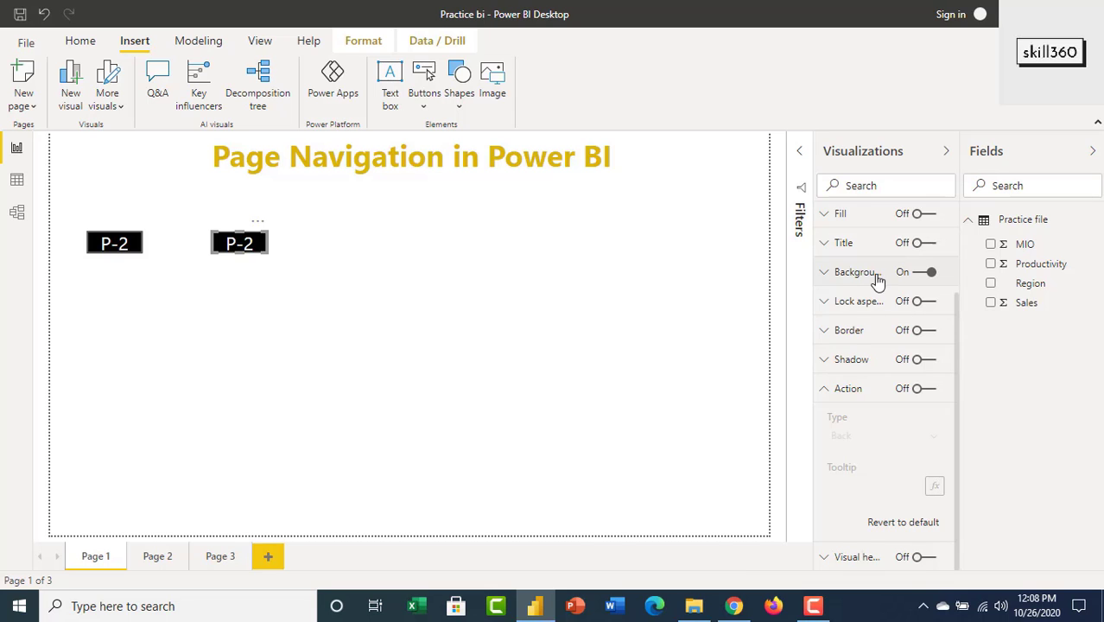
pyautogui.scroll(3, 876, 279)
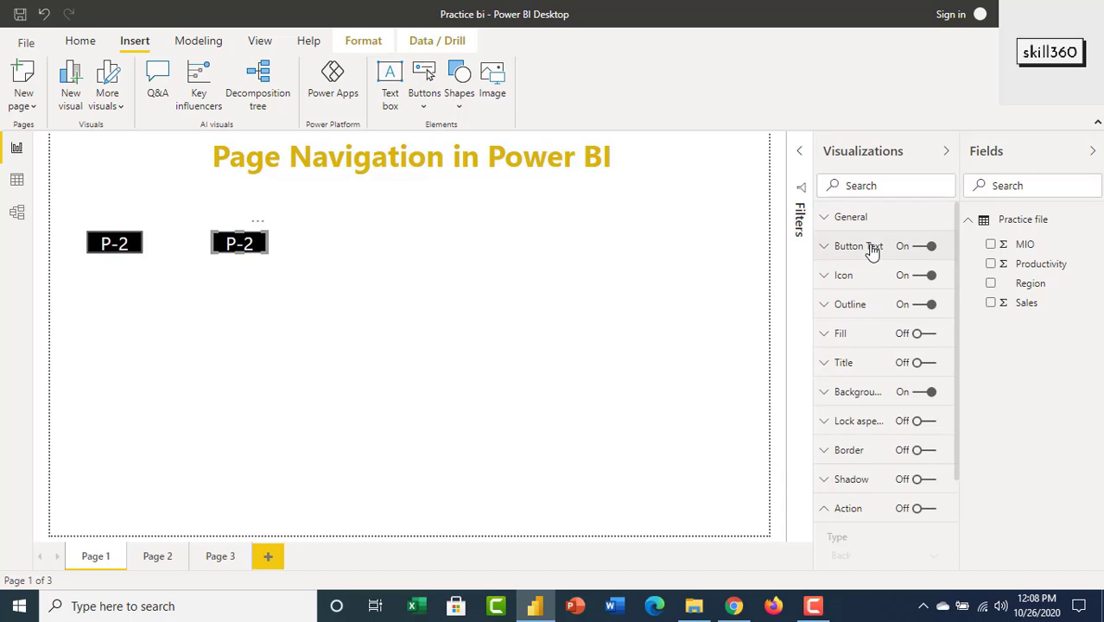
pyautogui.click(869, 248)
pyautogui.click(873, 318)
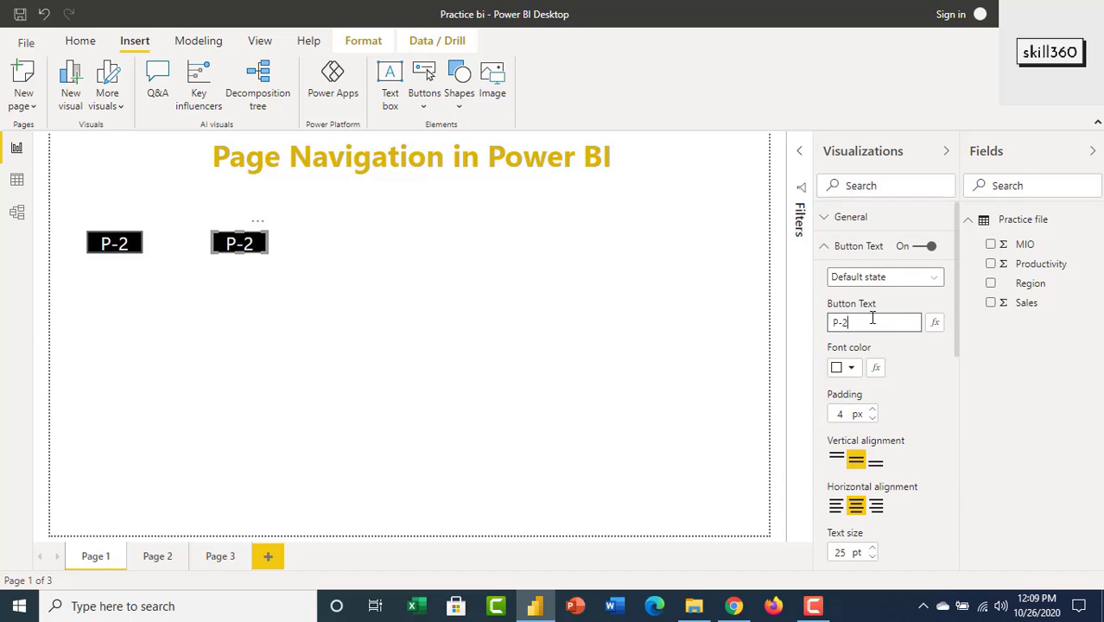
pyautogui.write('3')
# Turn on the action of the P-3 button and set its type to Page navigation
pyautogui.scroll(-10, 880, 367)
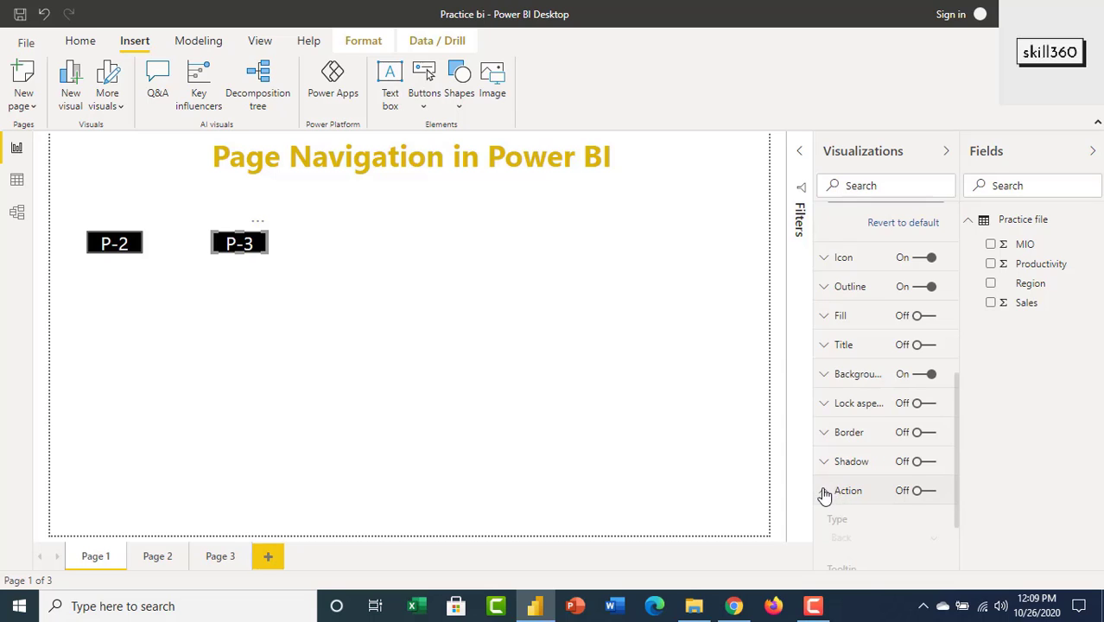
pyautogui.click(825, 490)
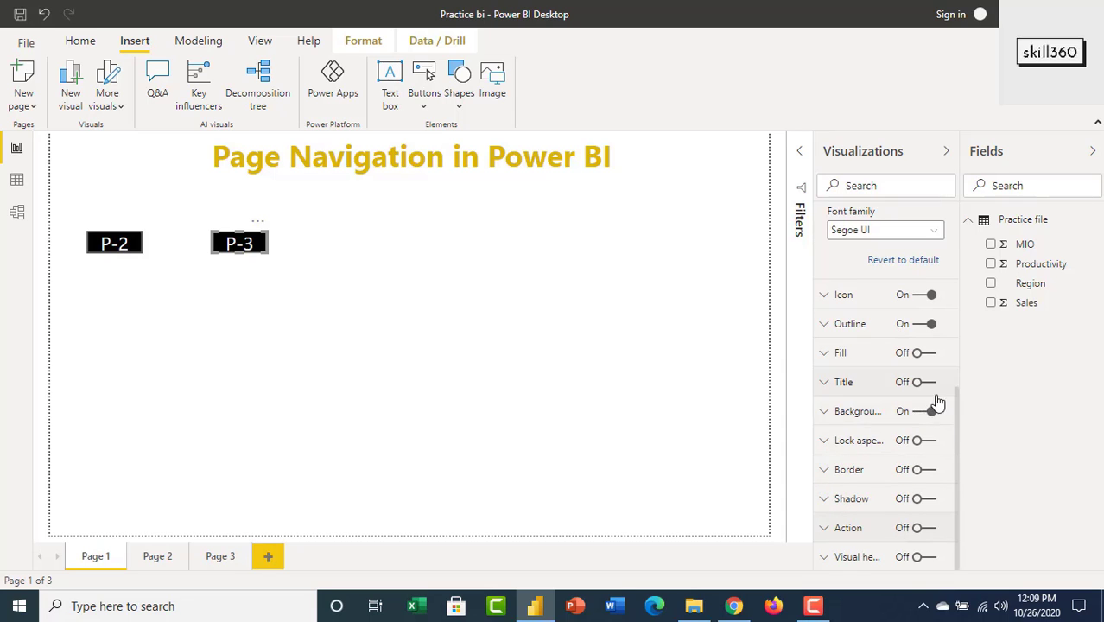
pyautogui.click(916, 528)
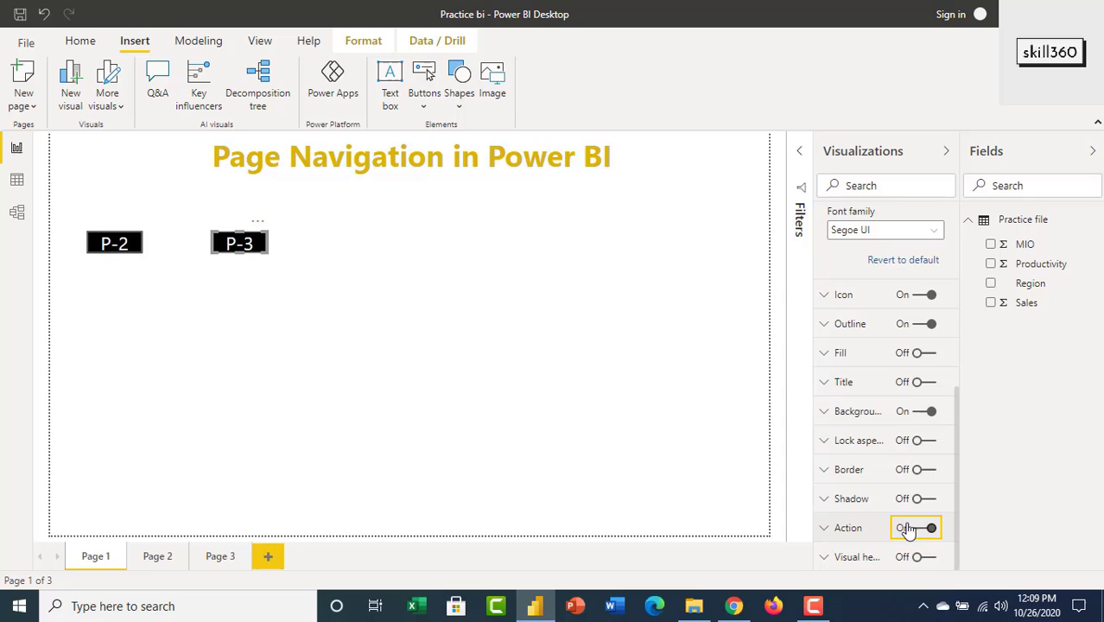
pyautogui.click(826, 530)
pyautogui.scroll(-2, 882, 453)
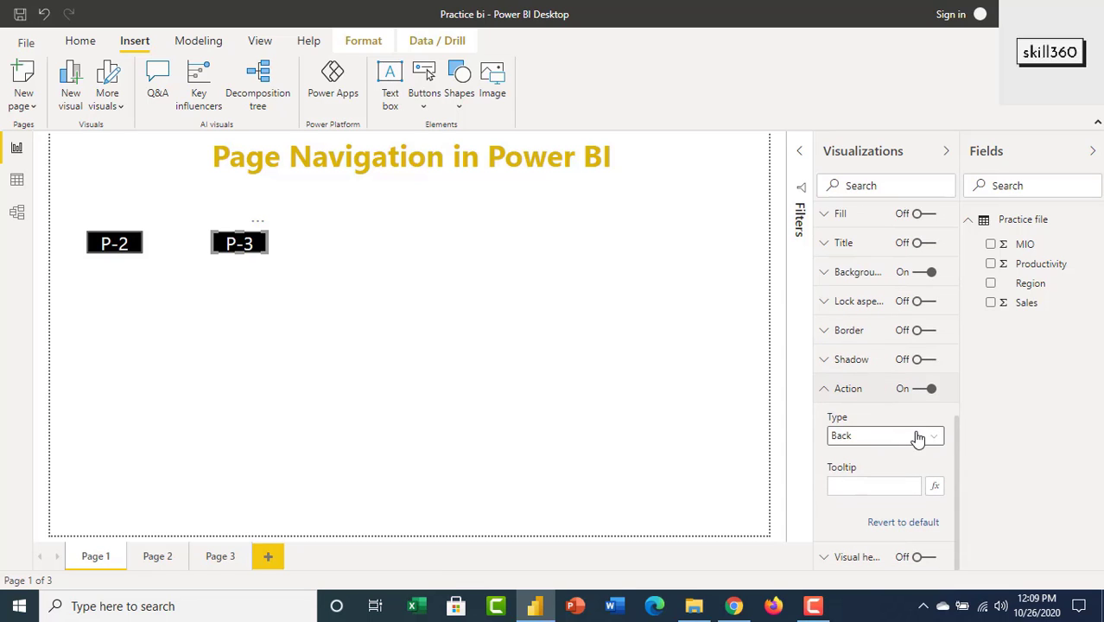
pyautogui.click(915, 438)
pyautogui.click(867, 510)
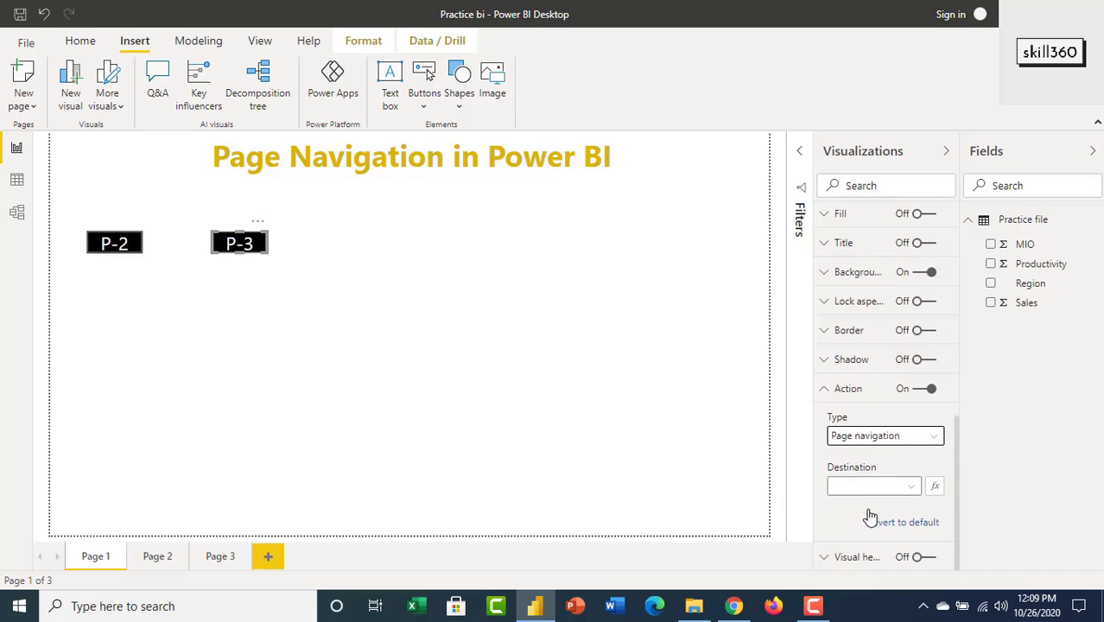
# Set the P-3 button's navigation destination to Page 3 and its tooltip to Page-3
pyautogui.click(909, 489)
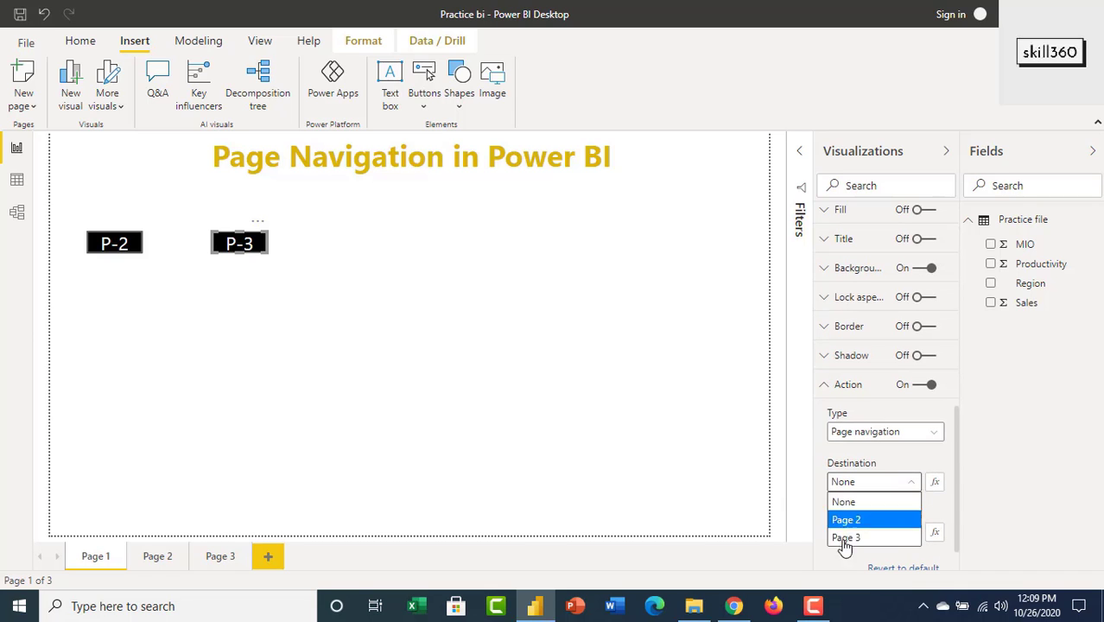
pyautogui.click(854, 536)
pyautogui.click(848, 535)
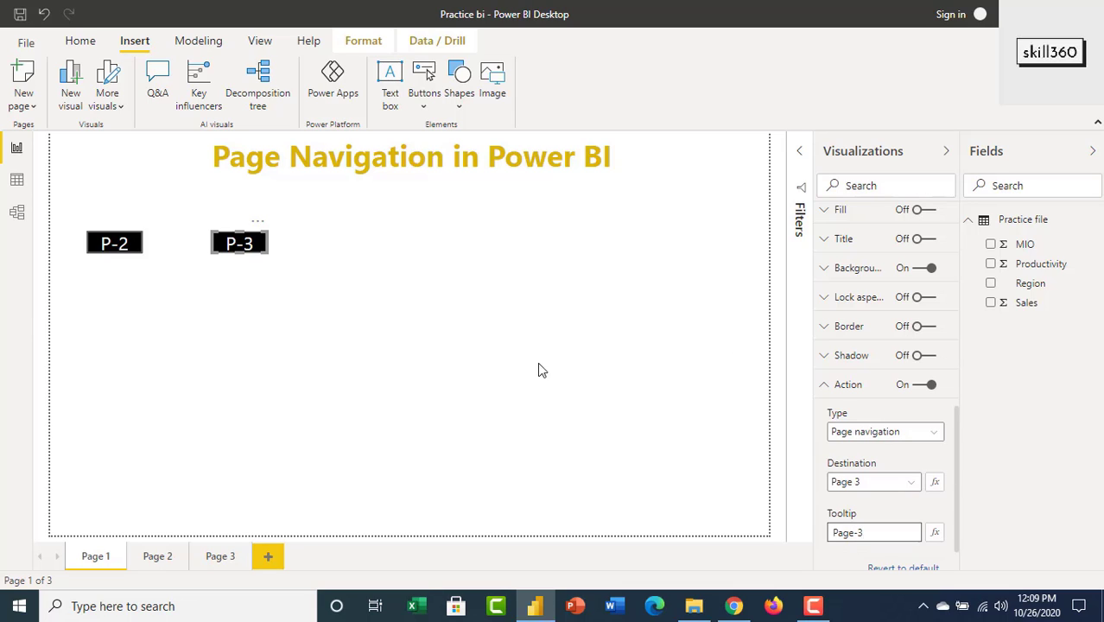
pyautogui.click(726, 419)
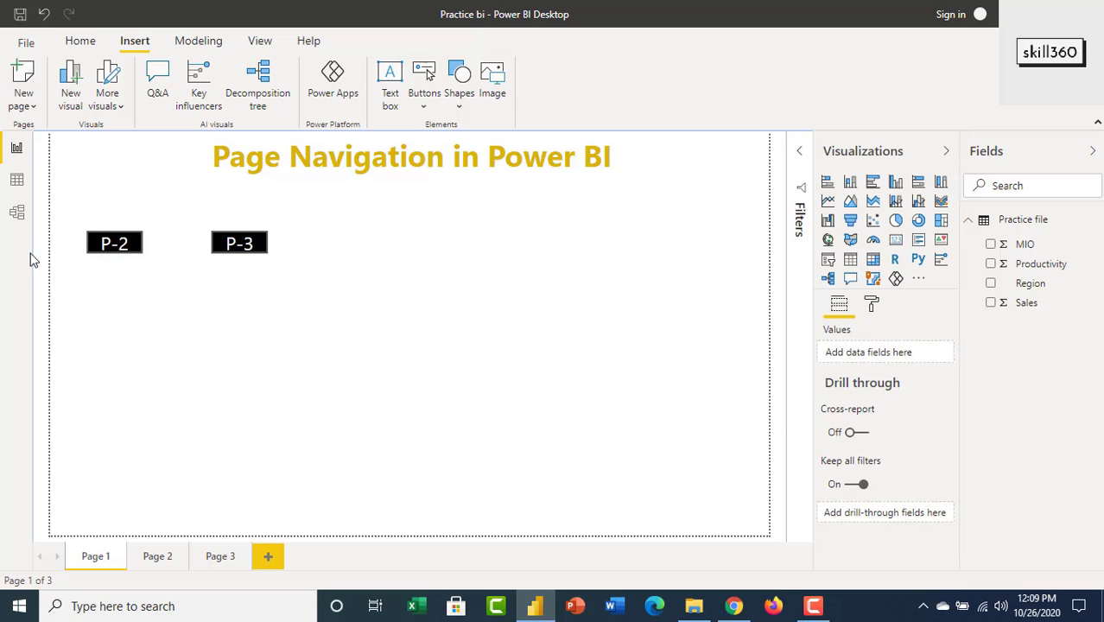
# Test the P-2 and P-3 buttons on Page 1, returning from Page 2 and Page 3 with each page's Back button
pyautogui.click(106, 247)
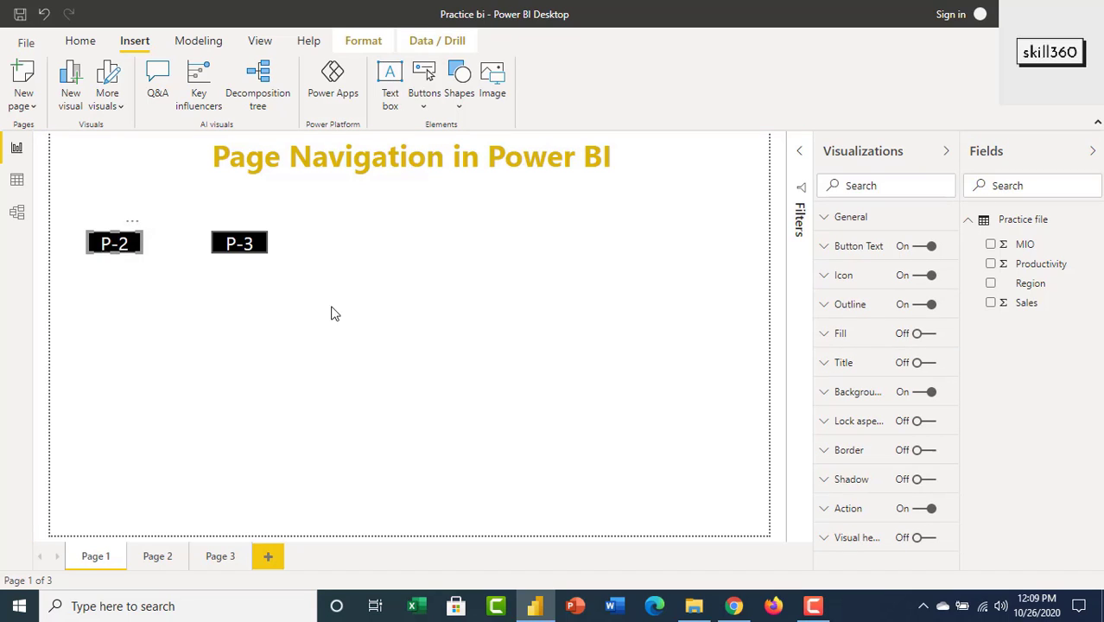
pyautogui.click(421, 294)
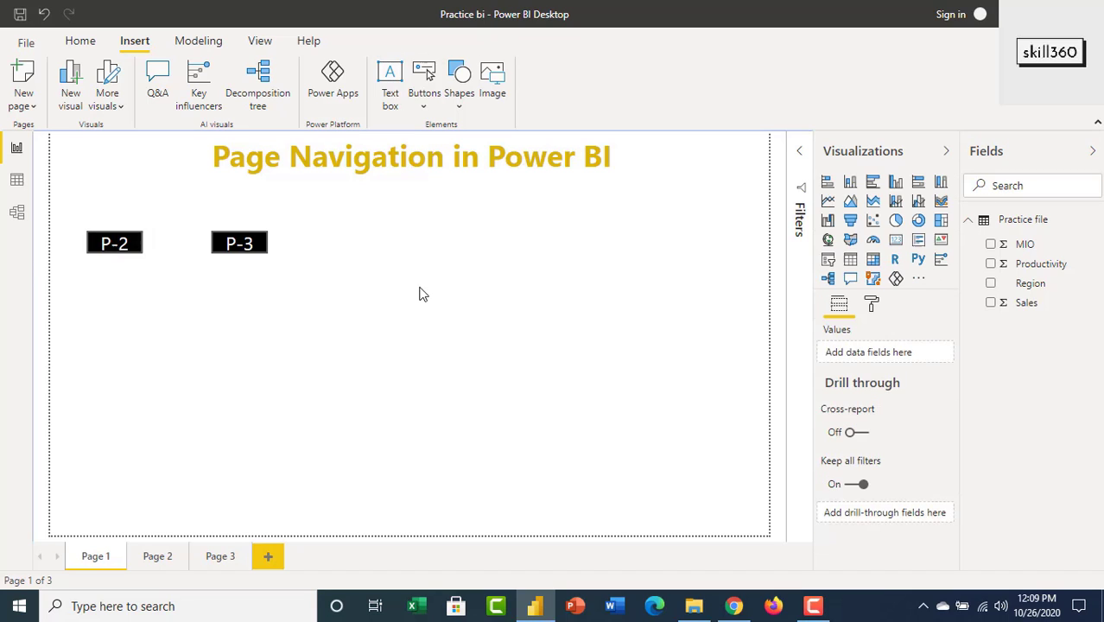
pyautogui.keyDown('ctrl'); pyautogui.click(109, 244); pyautogui.keyUp('ctrl')
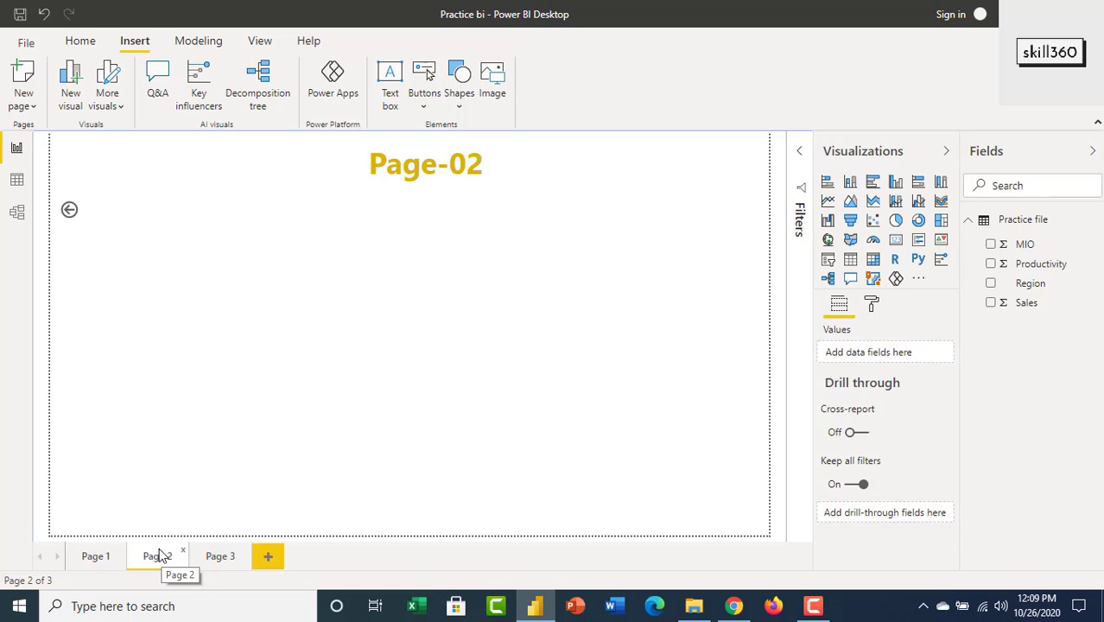
pyautogui.click(70, 216)
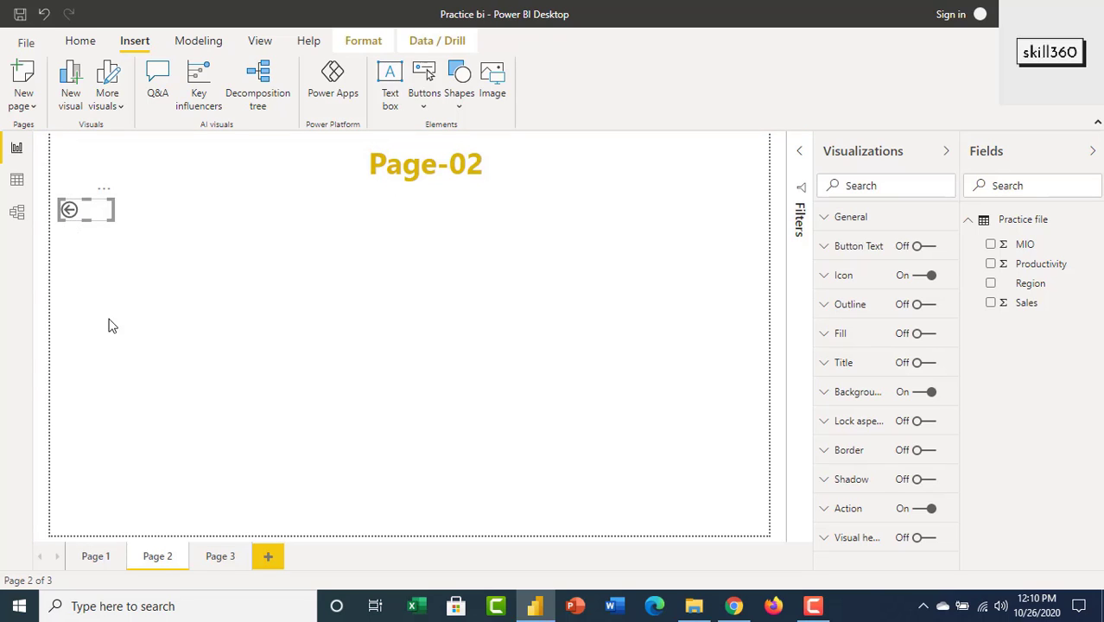
pyautogui.keyDown('ctrl'); pyautogui.click(75, 213); pyautogui.keyUp('ctrl')
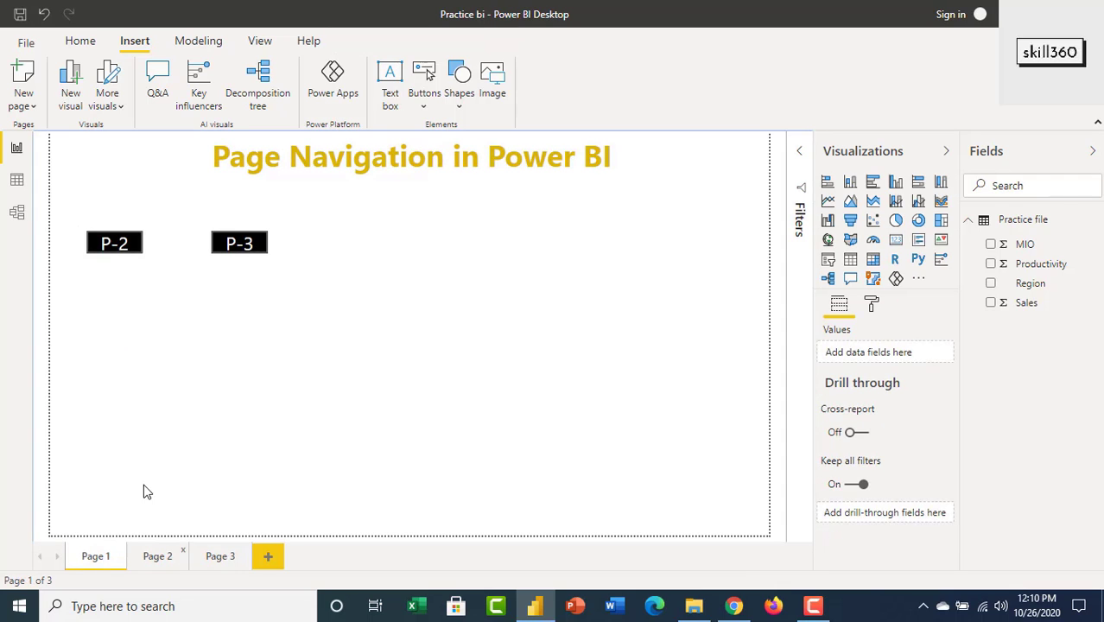
pyautogui.keyDown('ctrl'); pyautogui.click(249, 248); pyautogui.keyUp('ctrl')
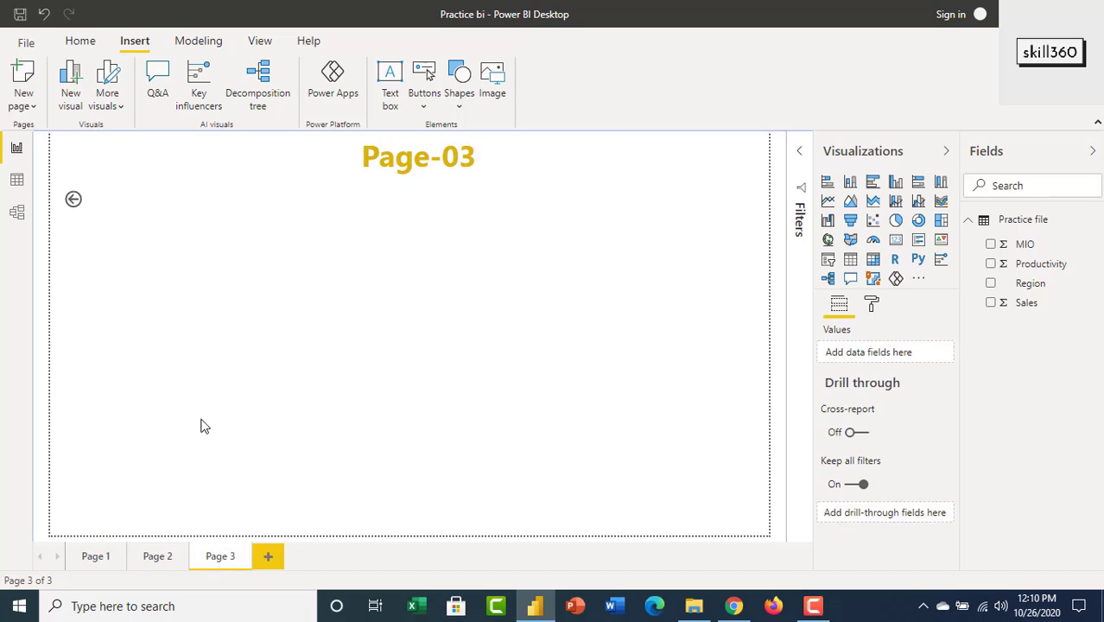
pyautogui.keyDown('ctrl'); pyautogui.click(73, 204); pyautogui.keyUp('ctrl')
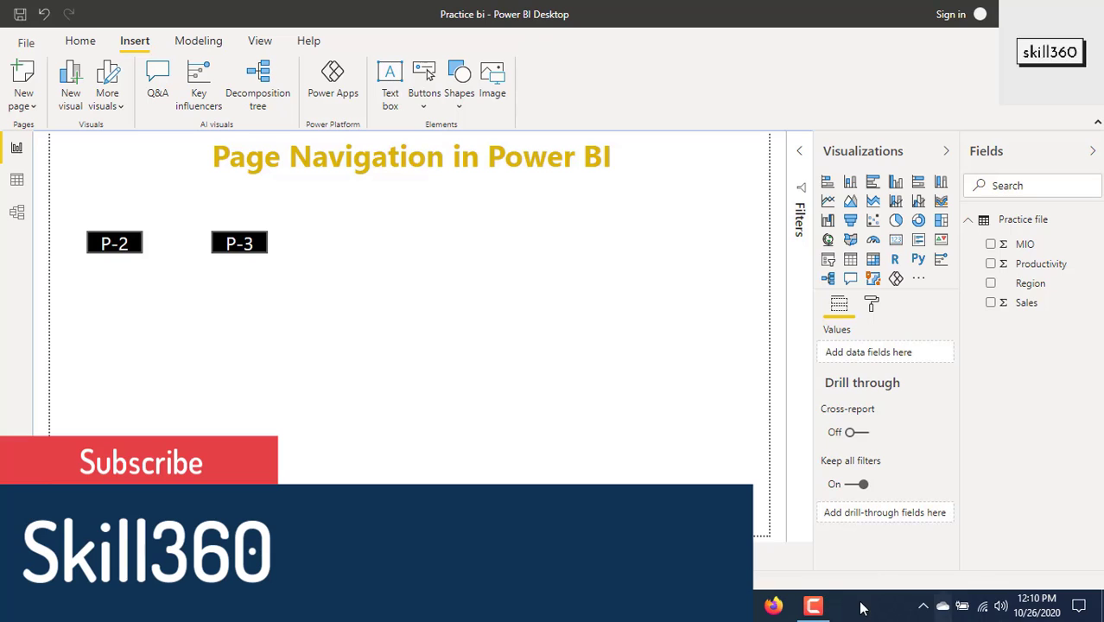
pyautogui.click(813, 609)
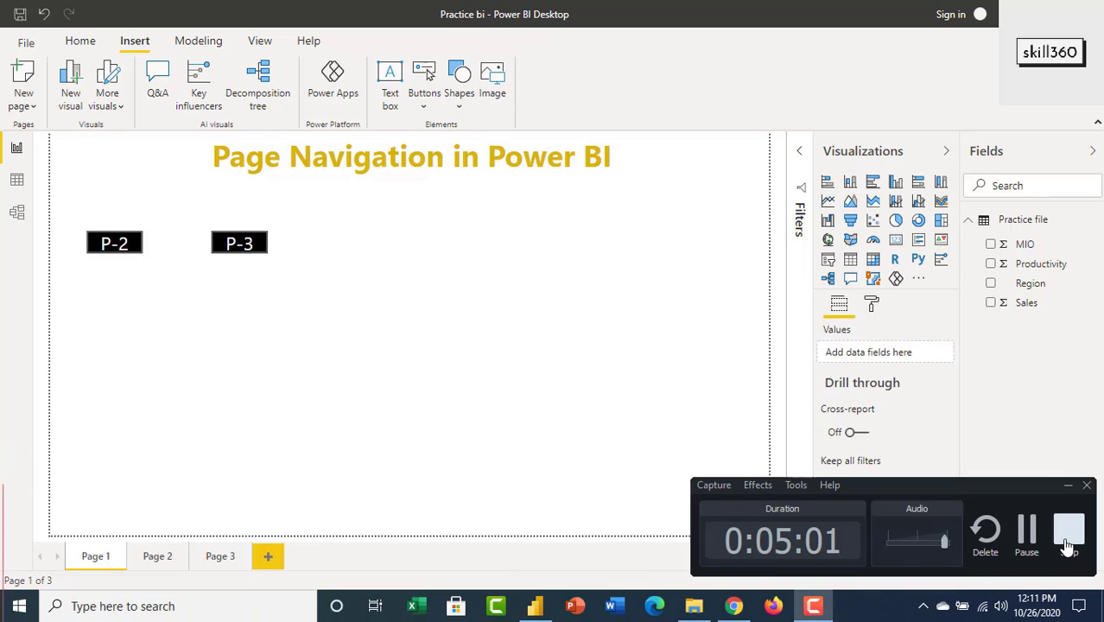